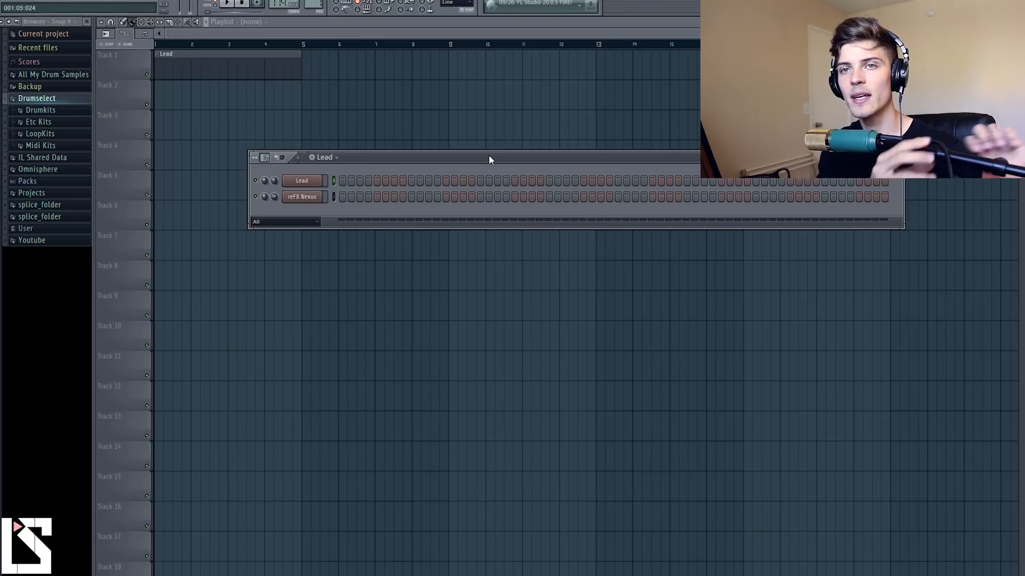
- Open the piano roll of the Lead channel
{"action": "left_click", "coordinate": [300, 183]}
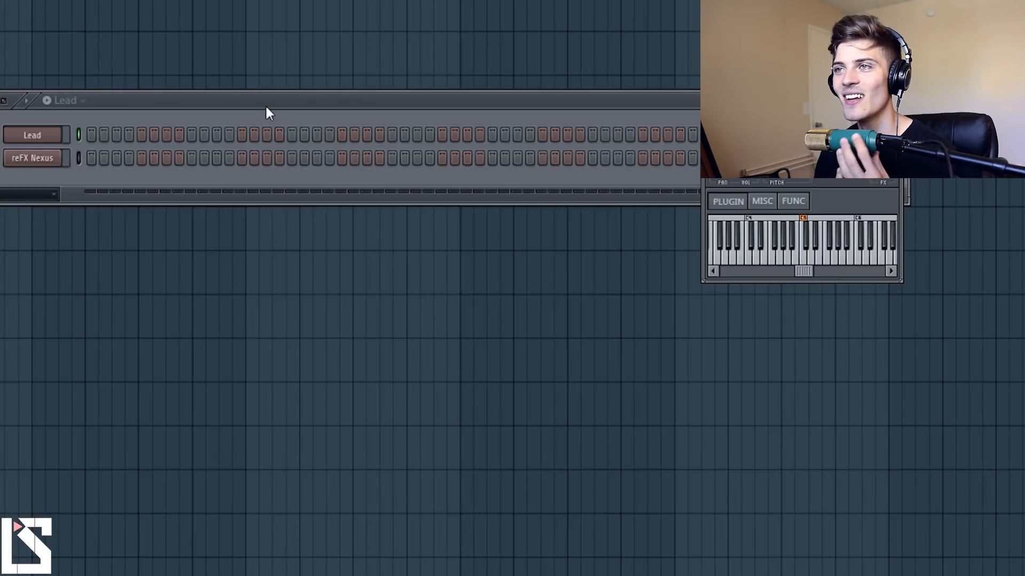
{"action": "left_click", "coordinate": [266, 109]}
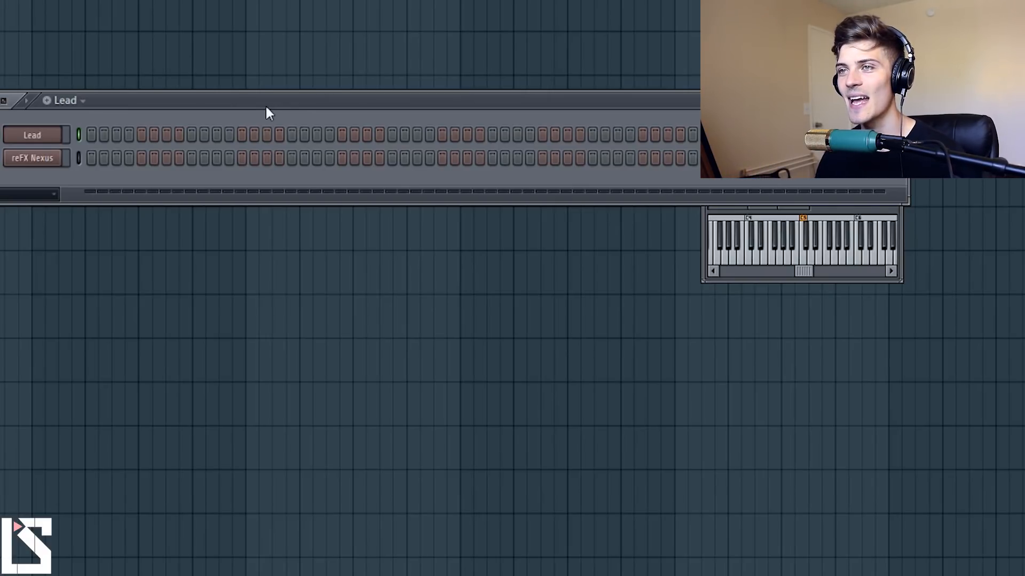
{"action": "right_click", "coordinate": [59, 135]}
{"action": "left_click", "coordinate": [77, 132]}
{"action": "scroll", "coordinate": [512, 288], "scroll_direction": "down", "scroll_amount": 4}
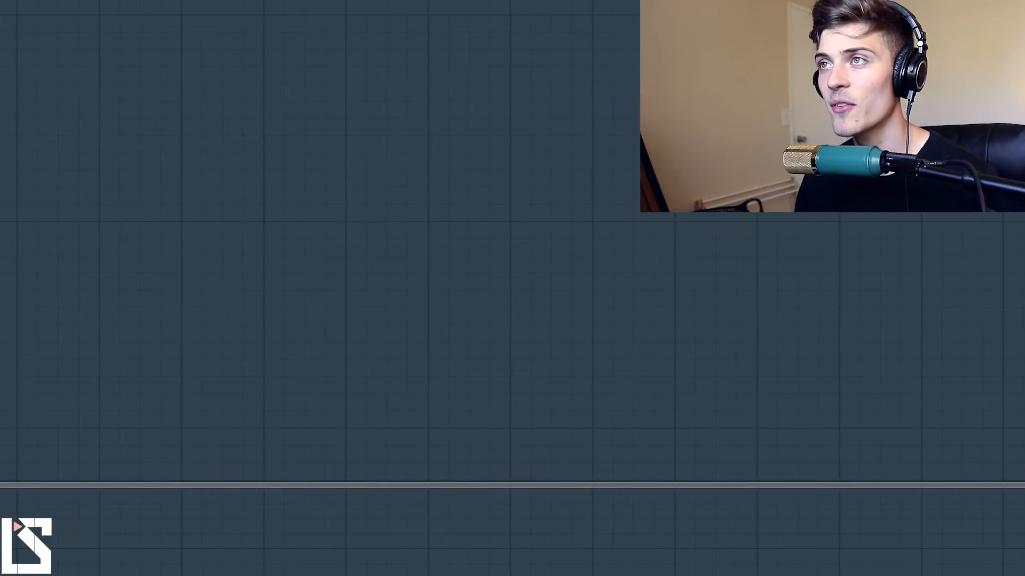
- Place a half-beat A4 note at the start of the pattern and play it back
{"action": "scroll", "coordinate": [512, 288], "scroll_direction": "down", "scroll_amount": 2}
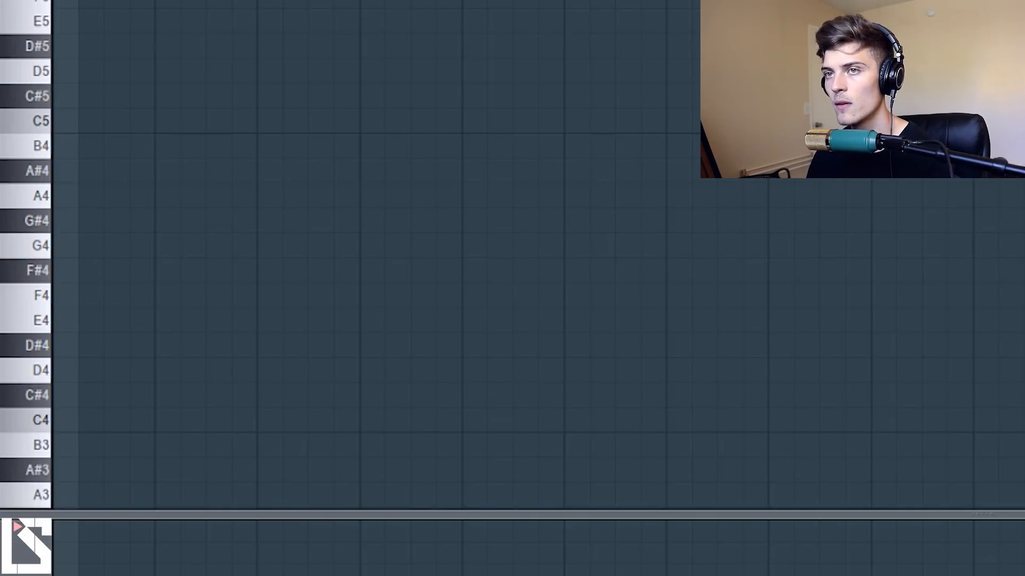
{"action": "scroll", "coordinate": [538, 288], "scroll_direction": "down", "scroll_amount": 1}
{"action": "scroll", "coordinate": [538, 289], "scroll_direction": "up", "scroll_amount": 1}
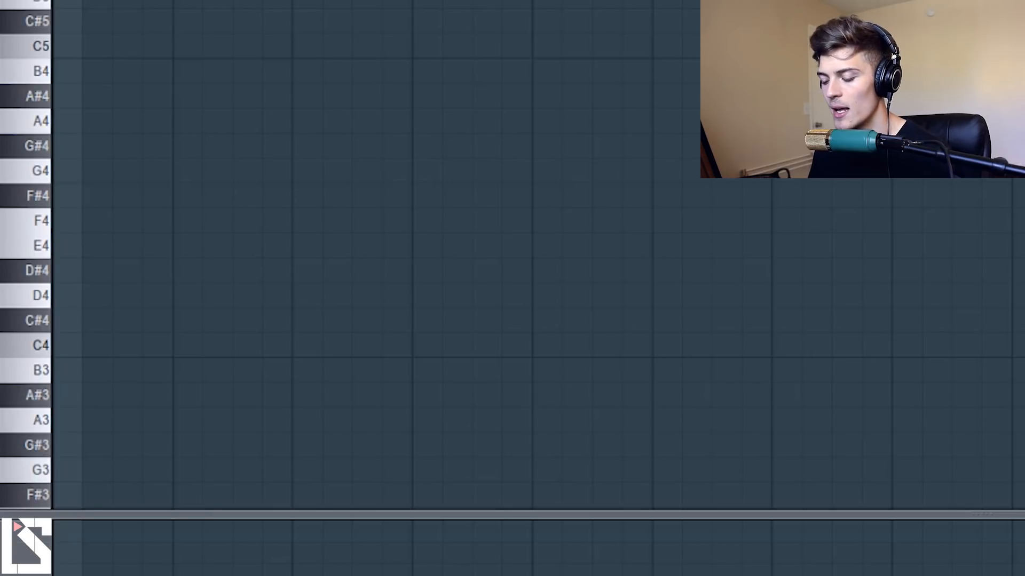
{"action": "left_click_drag", "start_coordinate": [86, 126], "coordinate": [60, 119]}
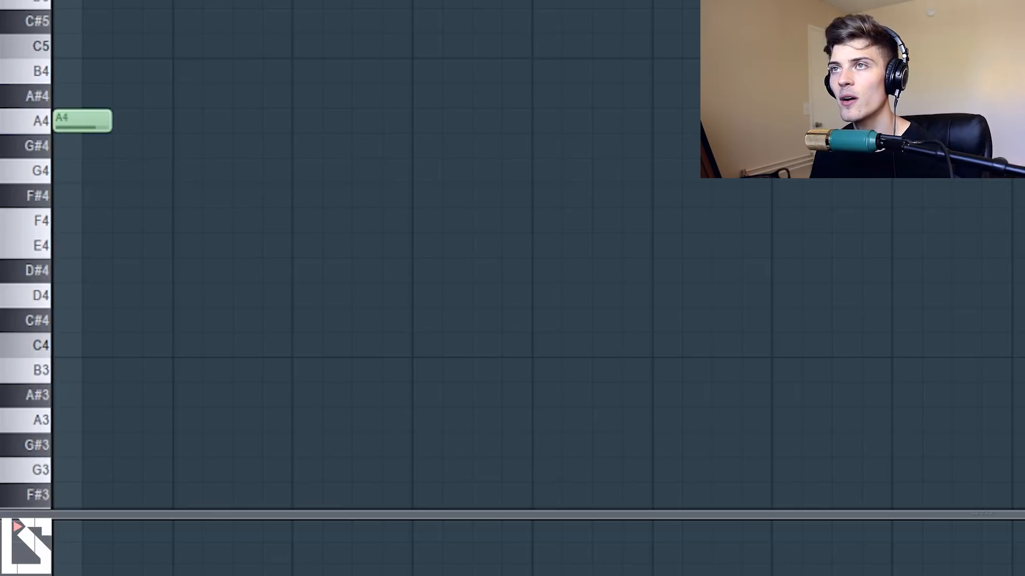
{"action": "left_click_drag", "start_coordinate": [323, 40], "coordinate": [322, 20]}
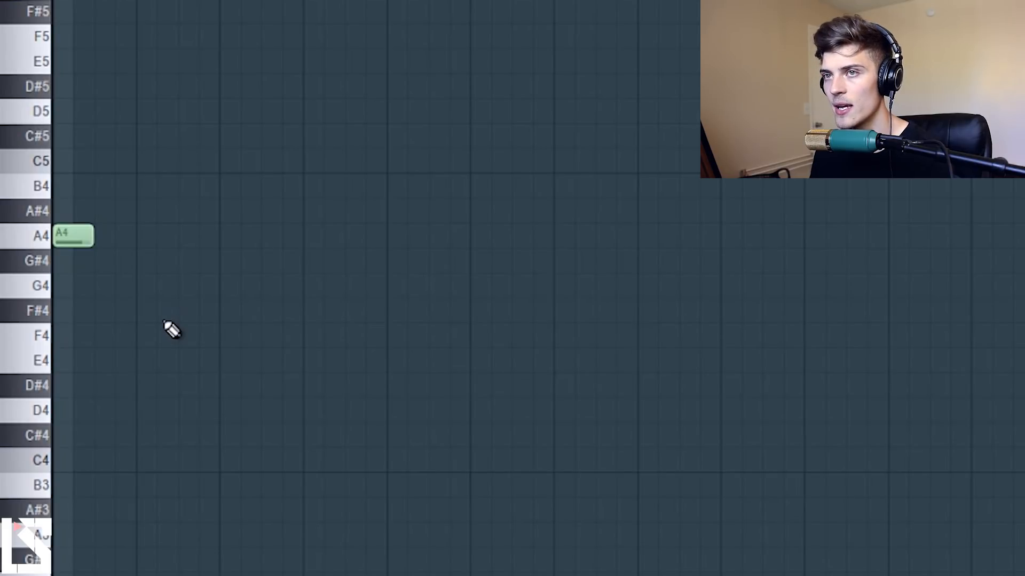
{"action": "key", "text": "space"}
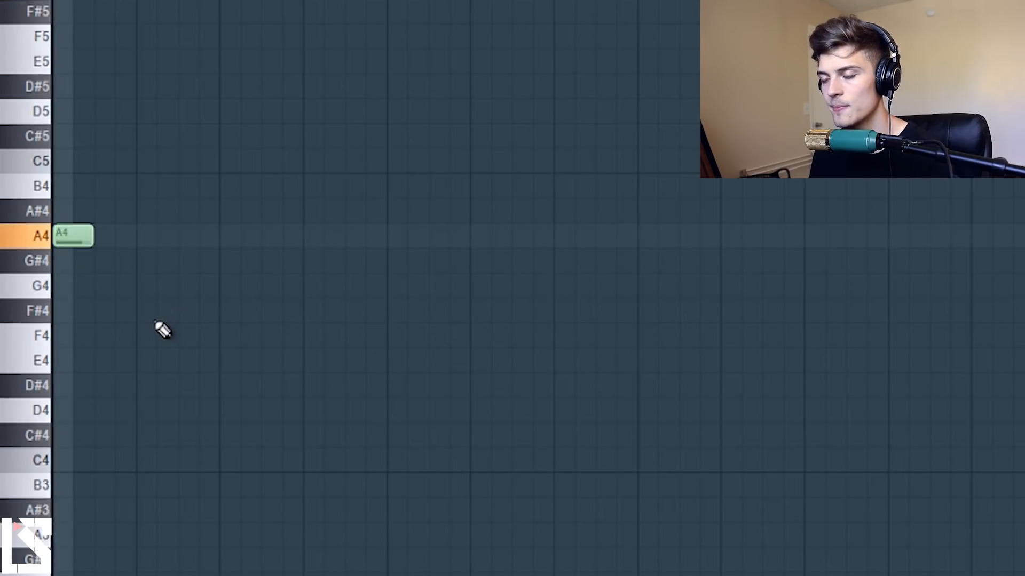
{"action": "key", "text": "space"}
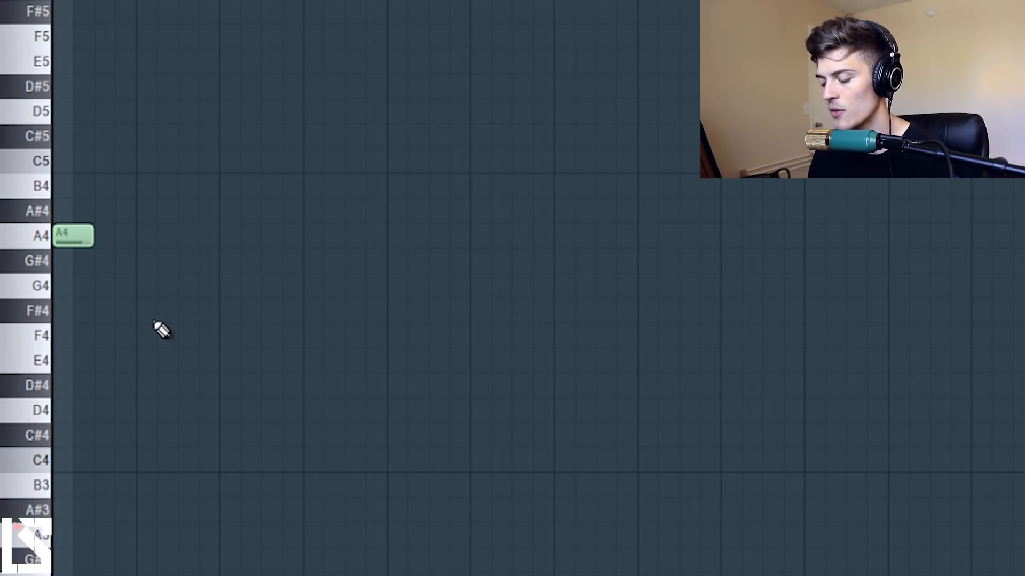
{"action": "key", "text": "w"}
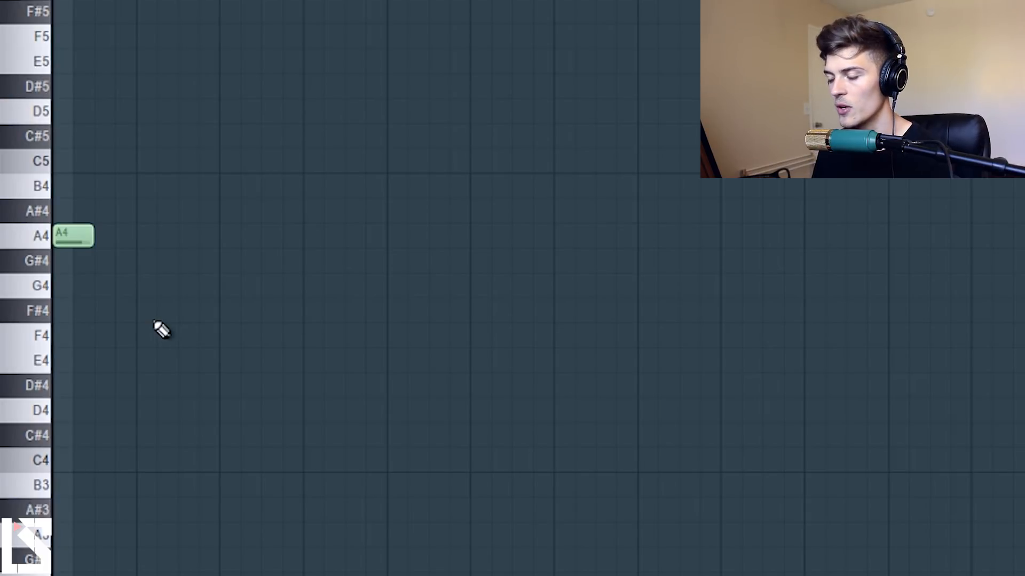
{"action": "key", "text": "space"}
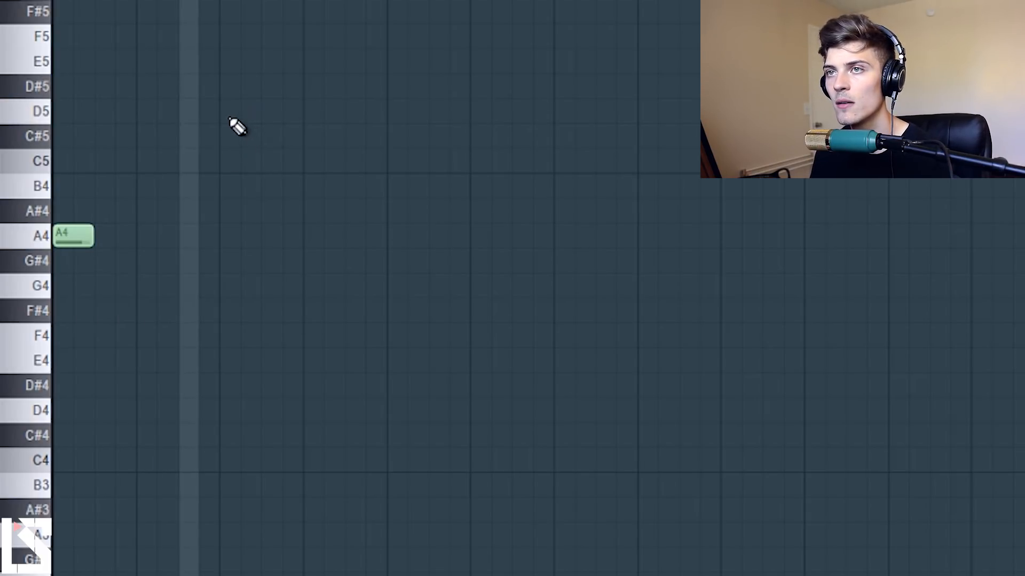
- Add half-beat notes D5, A#4 and A4 after the first note, spacing all notes two beats apart
{"action": "left_click", "coordinate": [248, 113]}
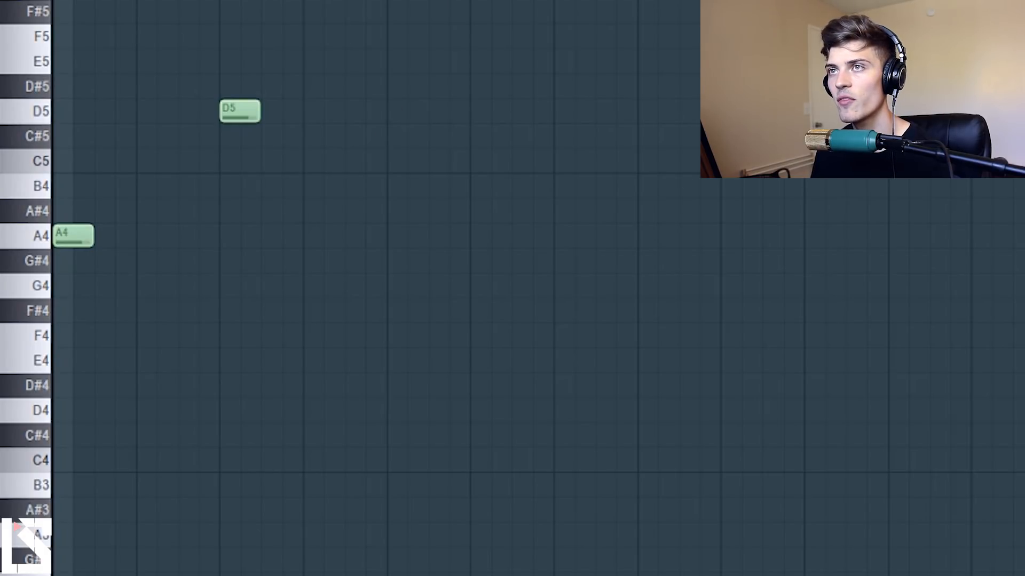
{"action": "scroll", "coordinate": [538, 288], "scroll_direction": "down", "scroll_amount": 1}
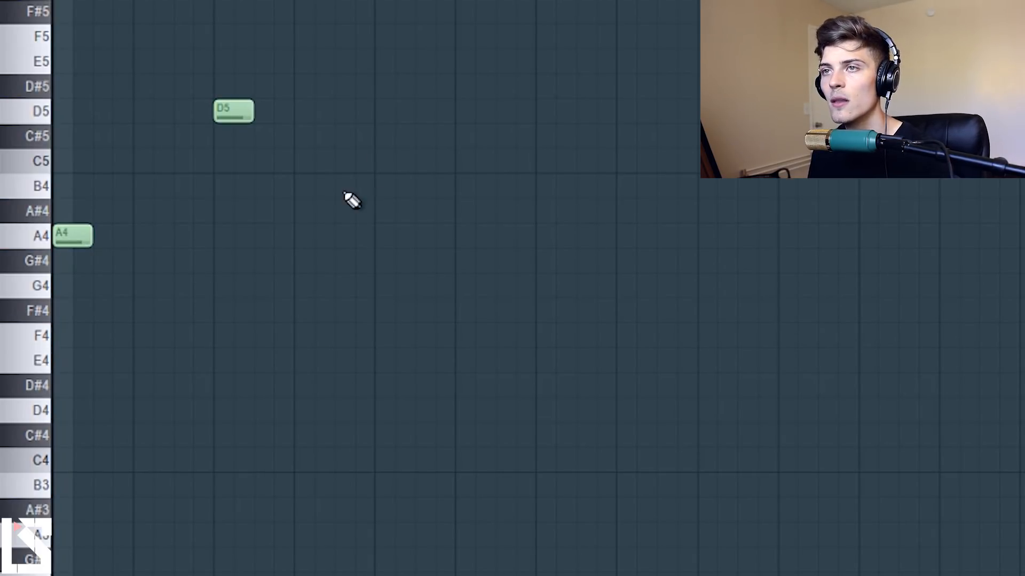
{"action": "left_click", "coordinate": [297, 210]}
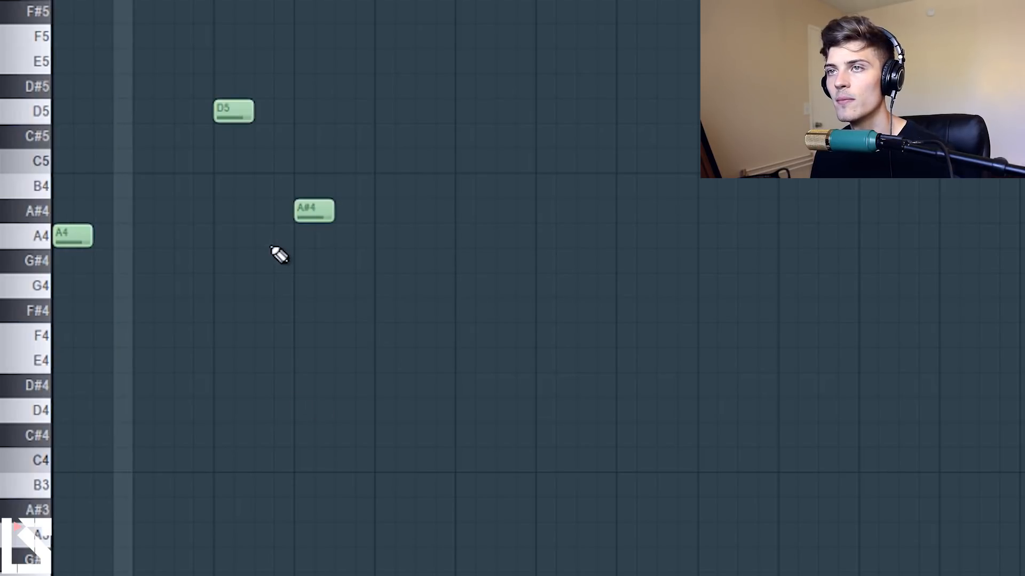
{"action": "left_click_drag", "start_coordinate": [300, 214], "coordinate": [379, 211]}
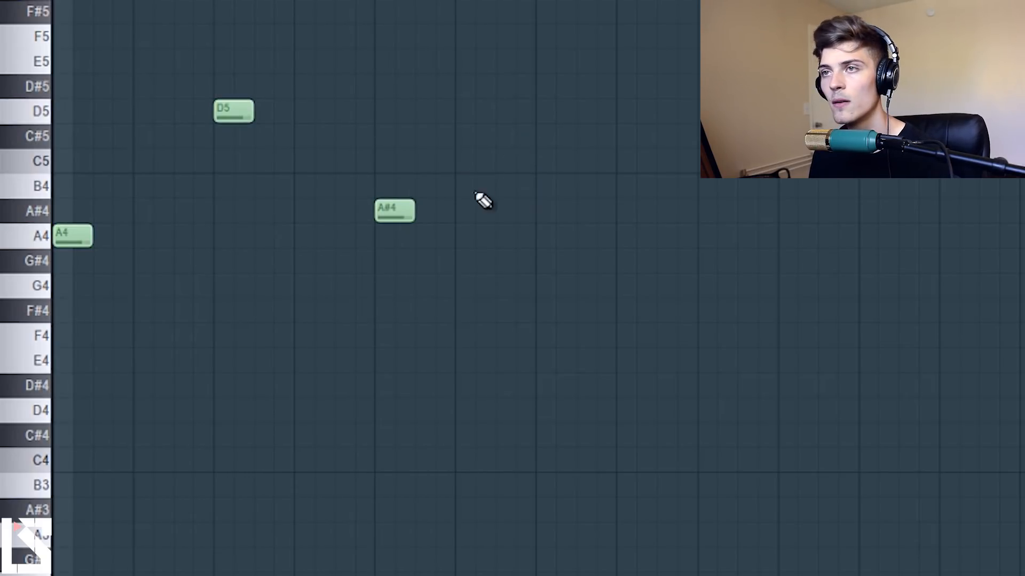
{"action": "left_click_drag", "start_coordinate": [560, 240], "coordinate": [538, 237]}
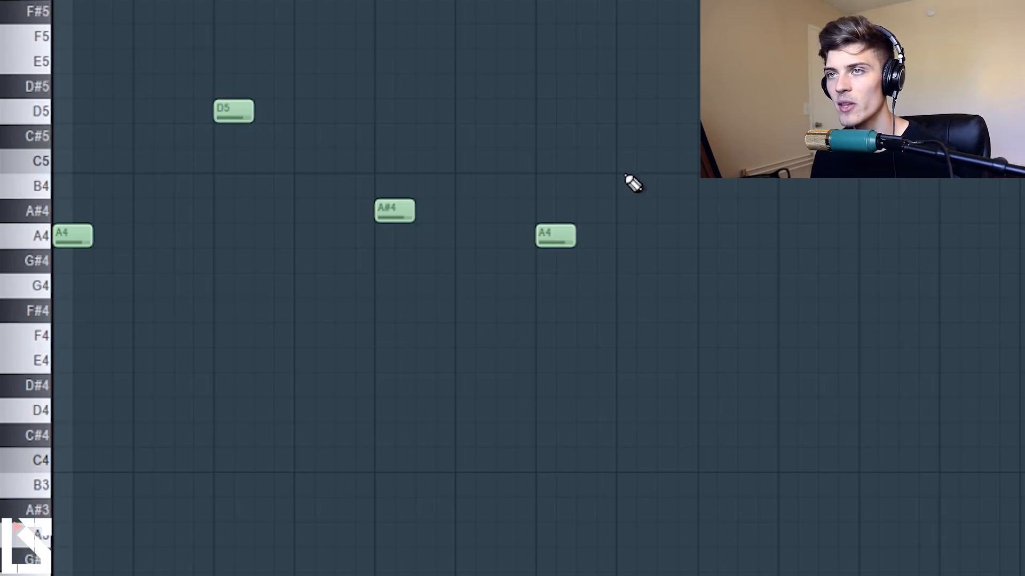
- Duplicate the four-note phrase into the second half of the pattern and play it back
{"action": "key", "text": "ctrl+a"}
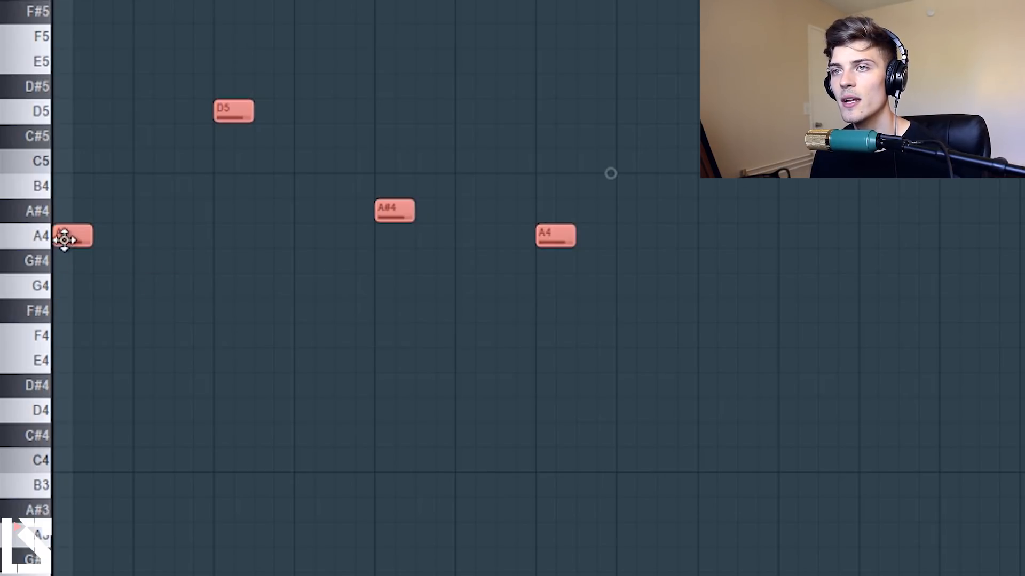
{"action": "key", "text": "ctrl+b"}
{"action": "left_click_drag", "start_coordinate": [452, 301], "coordinate": [509, 304]}
{"action": "left_click", "coordinate": [500, 327], "text": "ctrl"}
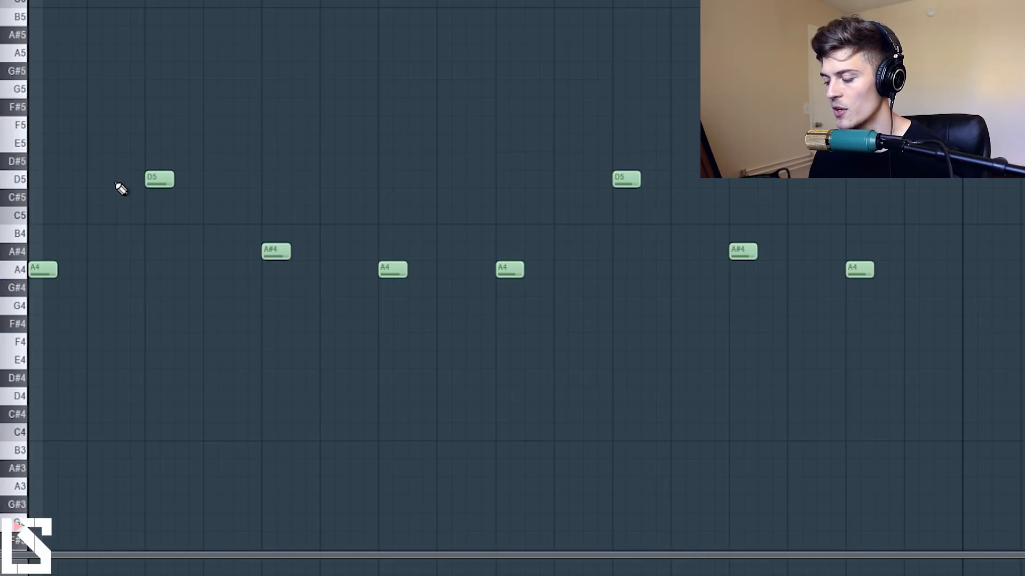
{"action": "key", "text": "space"}
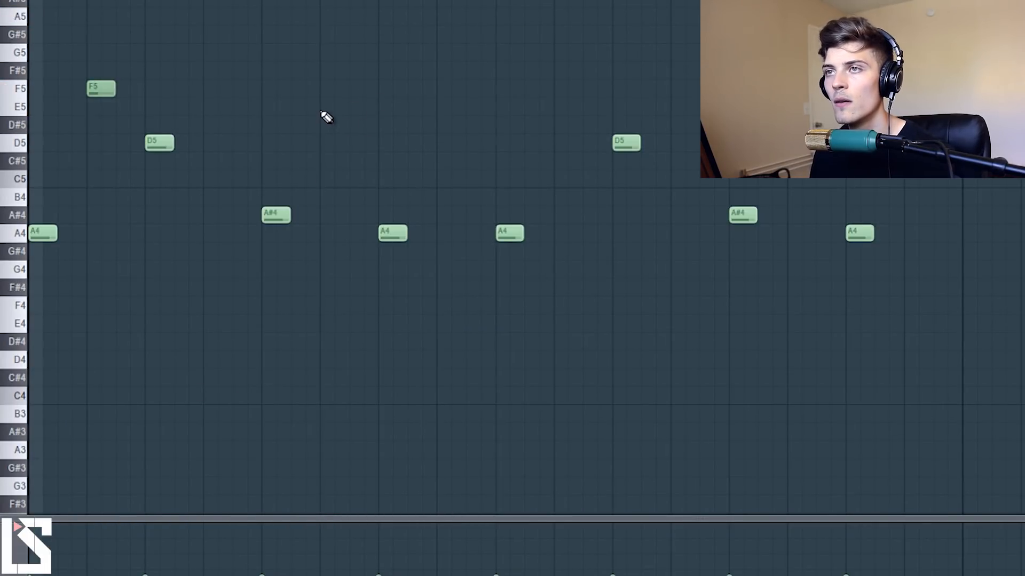
- Transpose all melody notes down one octave, deselect them and play the melody back
{"action": "scroll", "coordinate": [303, 37], "scroll_direction": "up", "scroll_amount": 1}
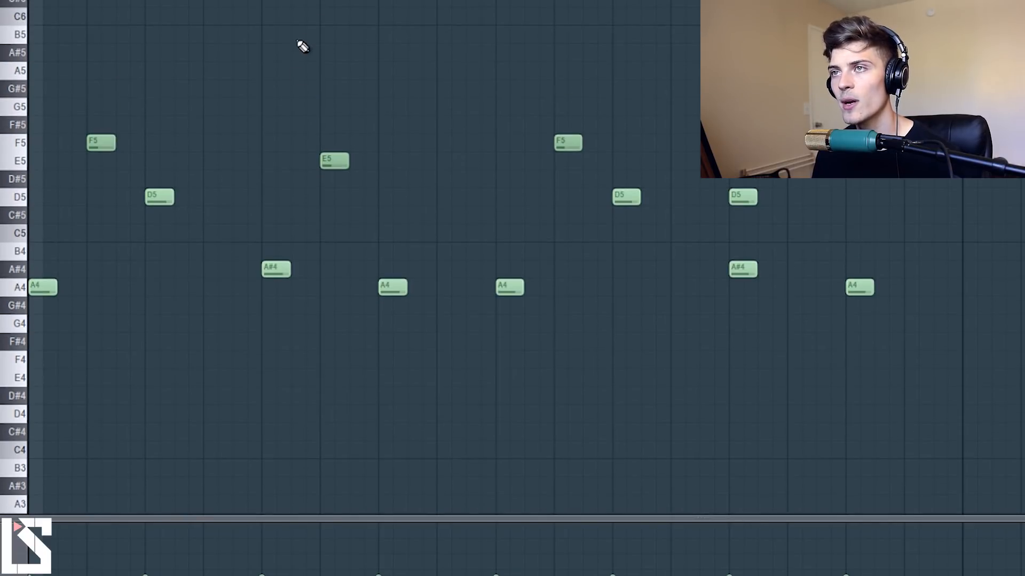
{"action": "key", "text": "ctrl+a"}
{"action": "key", "text": "ctrl+Down"}
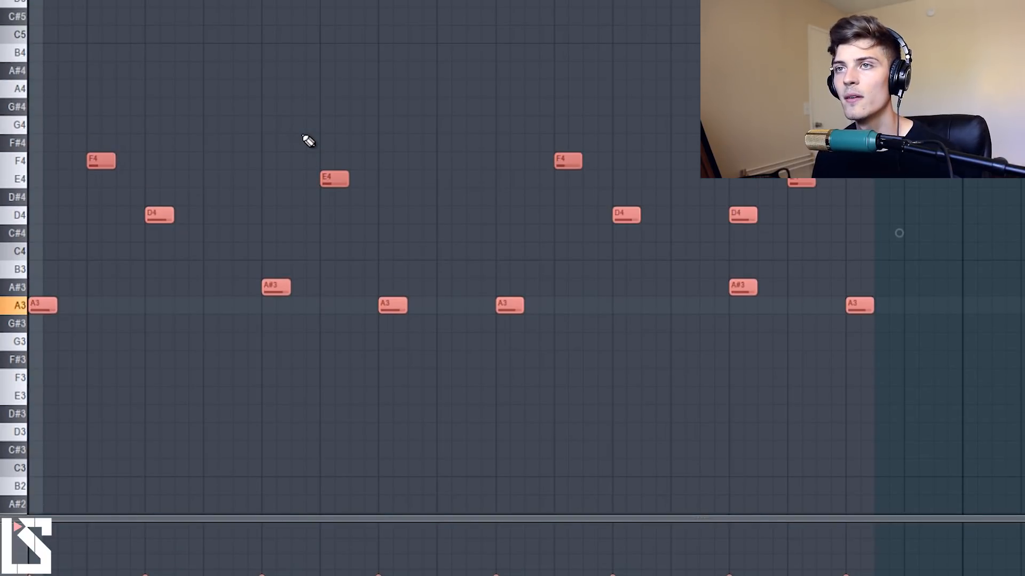
{"action": "key", "text": "ctrl+d"}
{"action": "scroll", "coordinate": [523, 256], "scroll_direction": "down", "scroll_amount": 1}
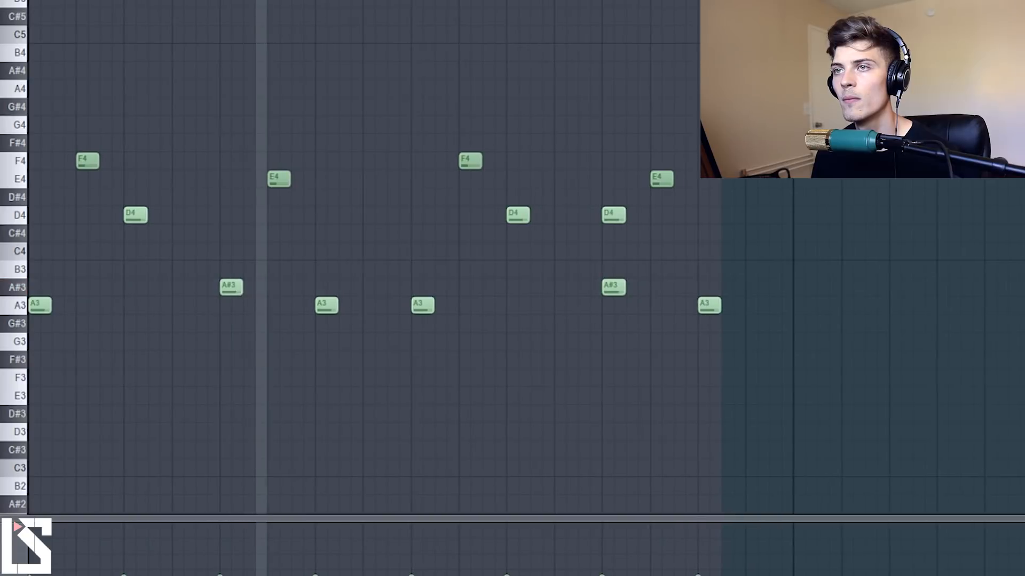
{"action": "key", "text": "space"}
{"action": "key", "text": "ctrl+d"}
{"action": "scroll", "coordinate": [181, 59], "scroll_direction": "up", "scroll_amount": 1}
{"action": "scroll", "coordinate": [181, 59], "scroll_direction": "up", "scroll_amount": 1}
{"action": "scroll", "coordinate": [80, 148], "scroll_direction": "down", "scroll_amount": 1}
{"action": "left_click", "coordinate": [39, 89]}
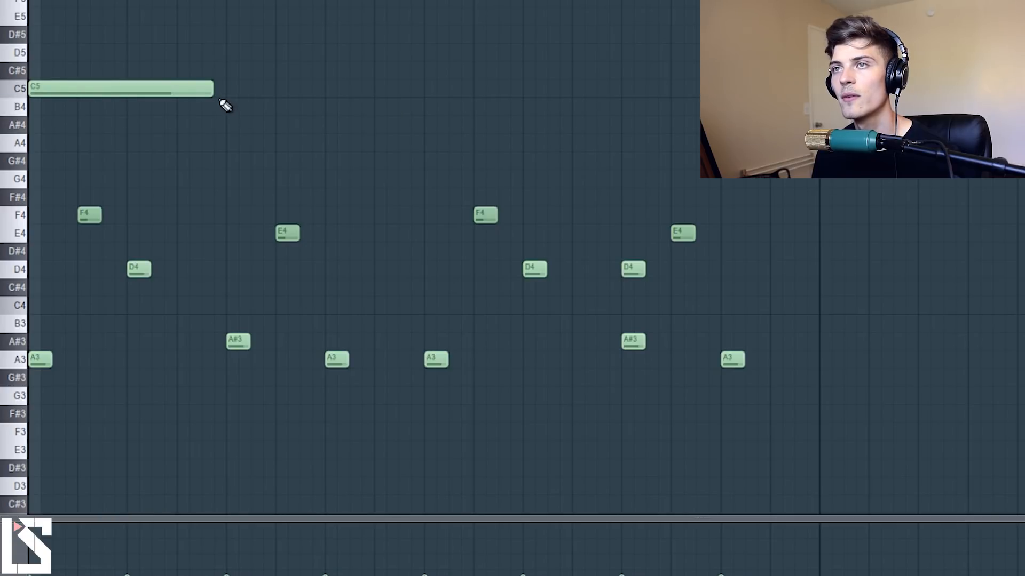
{"action": "right_click", "coordinate": [200, 89]}
- Clone the Lead channel in the channel rack
{"action": "key", "text": "F6"}
{"action": "right_click", "coordinate": [297, 144]}
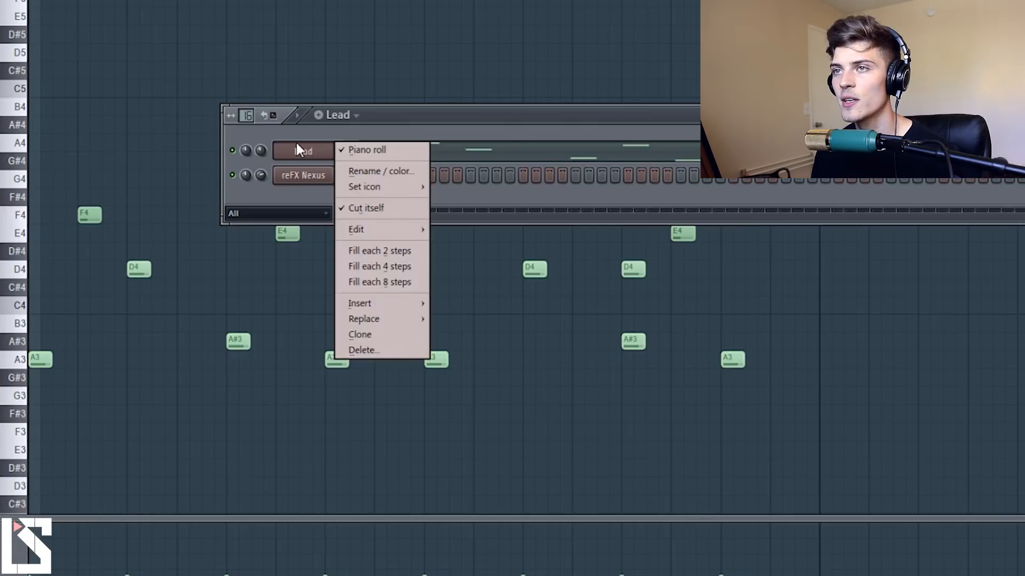
{"action": "left_click", "coordinate": [384, 334]}
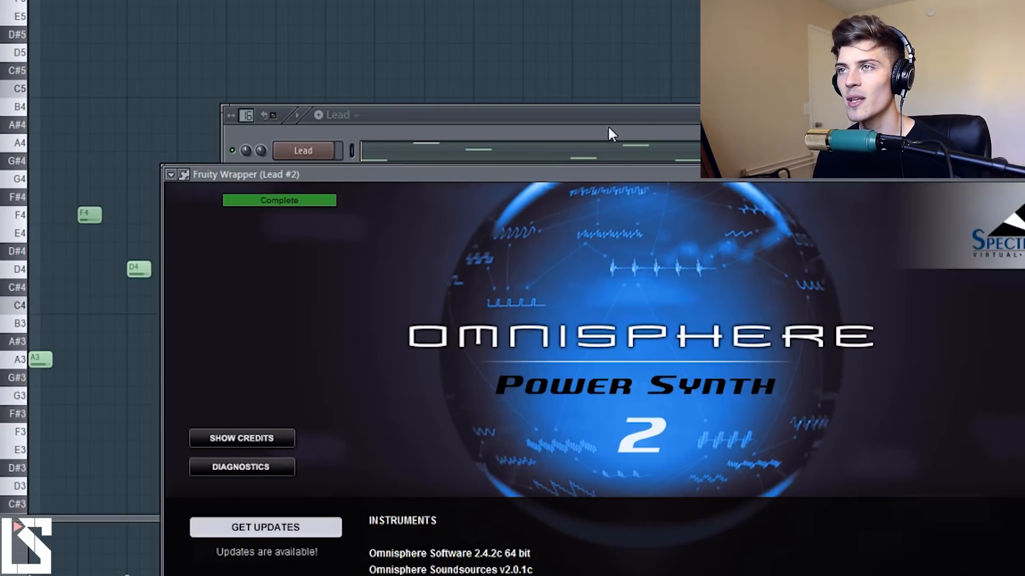
- Close the cloned synth's window and open the piano roll of the Lead #2 channel
{"action": "left_click", "coordinate": [610, 133]}
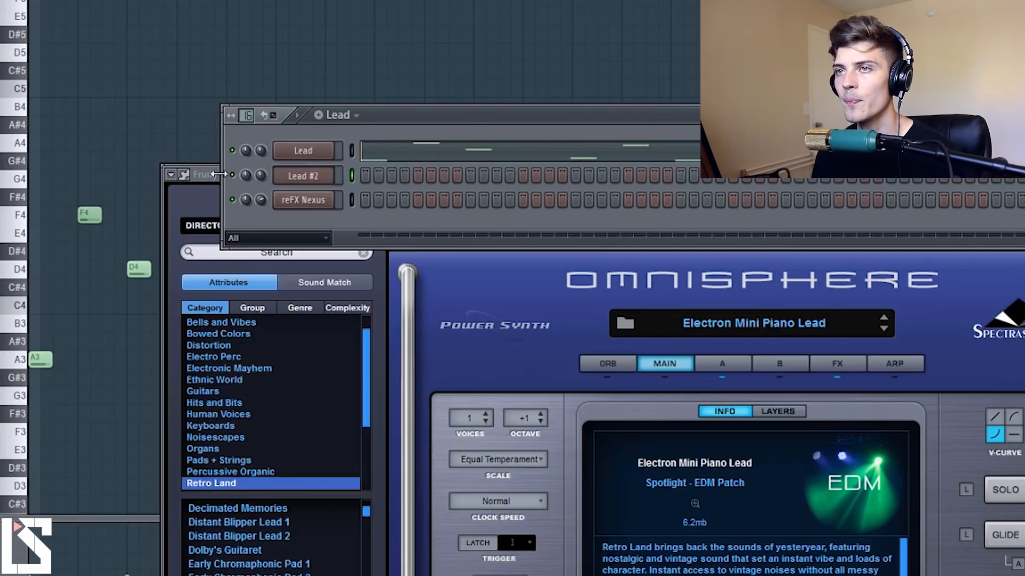
{"action": "left_click", "coordinate": [217, 174]}
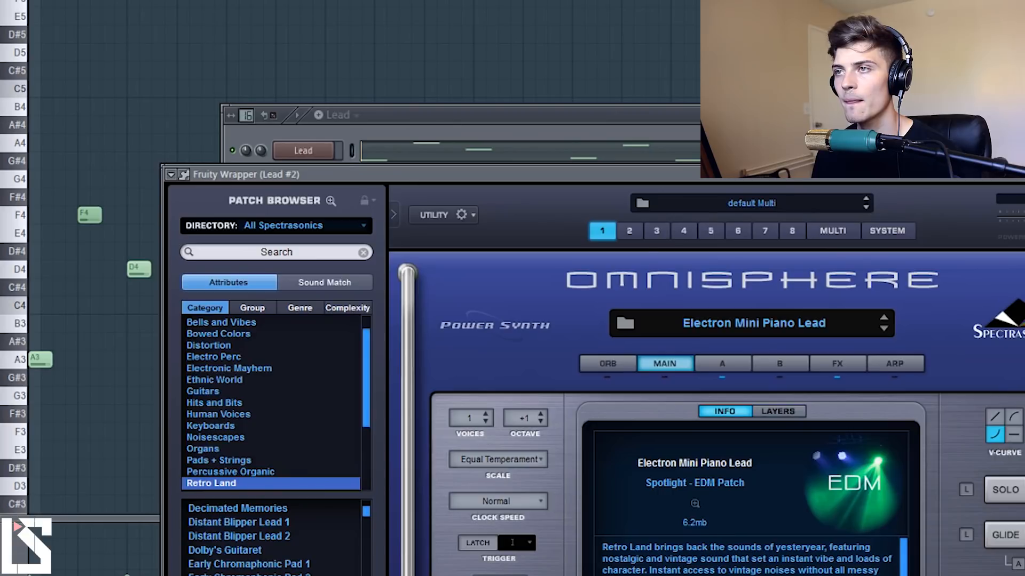
{"action": "key", "text": "Escape"}
{"action": "right_click", "coordinate": [325, 178]}
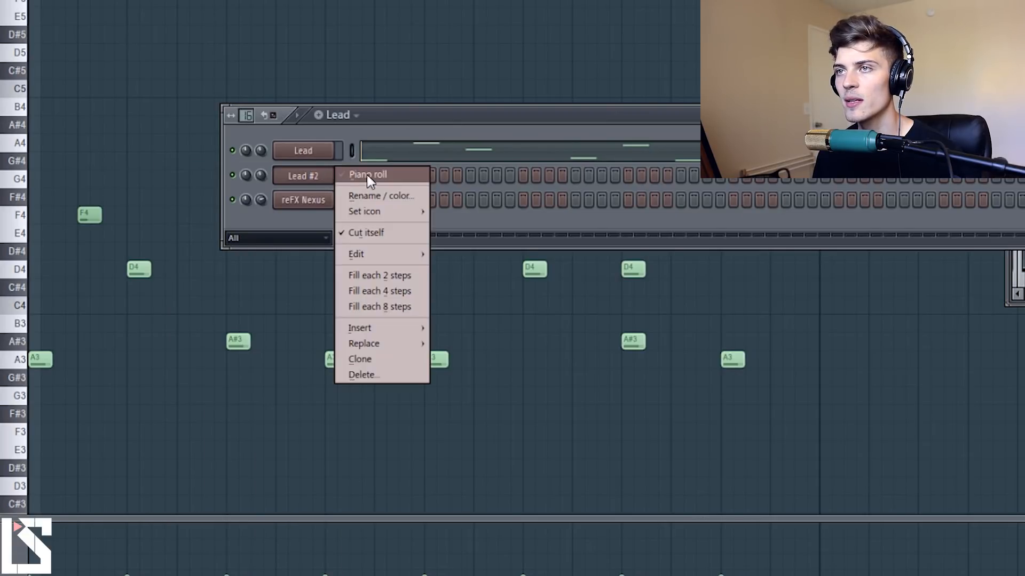
{"action": "left_click", "coordinate": [371, 175]}
{"action": "scroll", "coordinate": [526, 278], "scroll_direction": "down", "scroll_amount": 3}
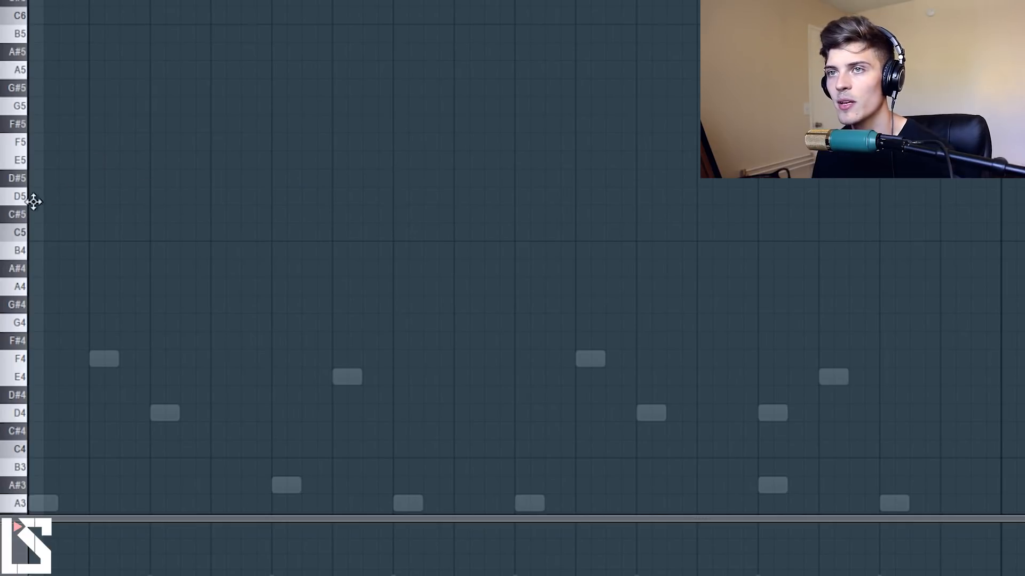
{"action": "left_click", "coordinate": [34, 213]}
{"action": "left_click", "coordinate": [36, 232]}
{"action": "right_click", "coordinate": [37, 216]}
{"action": "right_click", "coordinate": [37, 231]}
- Fill the four bars with consecutive long notes E5, F5, E5, F5 and D5, with the last two lasting half a bar each
{"action": "left_click", "coordinate": [36, 160]}
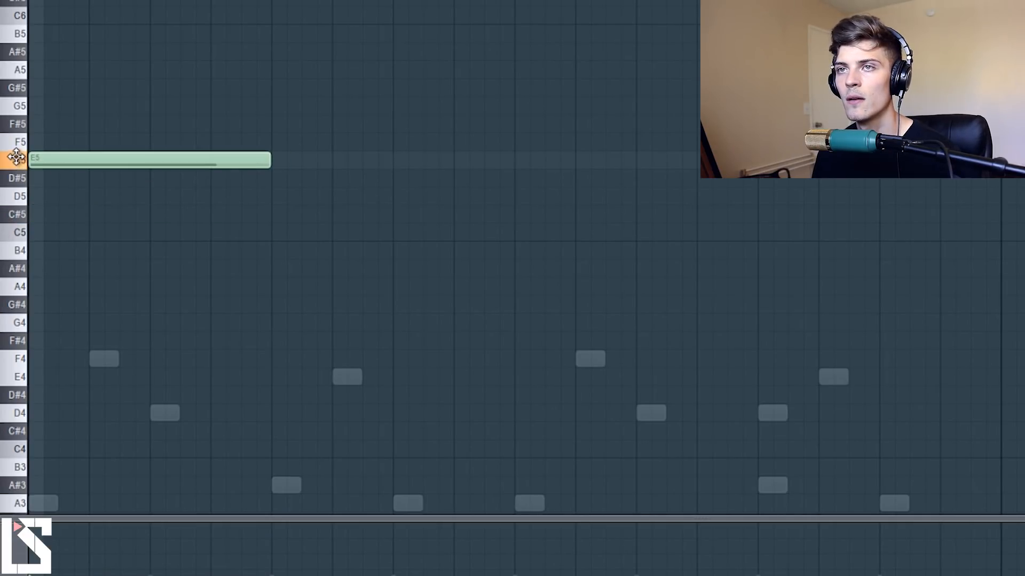
{"action": "left_click", "coordinate": [271, 124]}
{"action": "left_click_drag", "start_coordinate": [272, 125], "coordinate": [269, 143]}
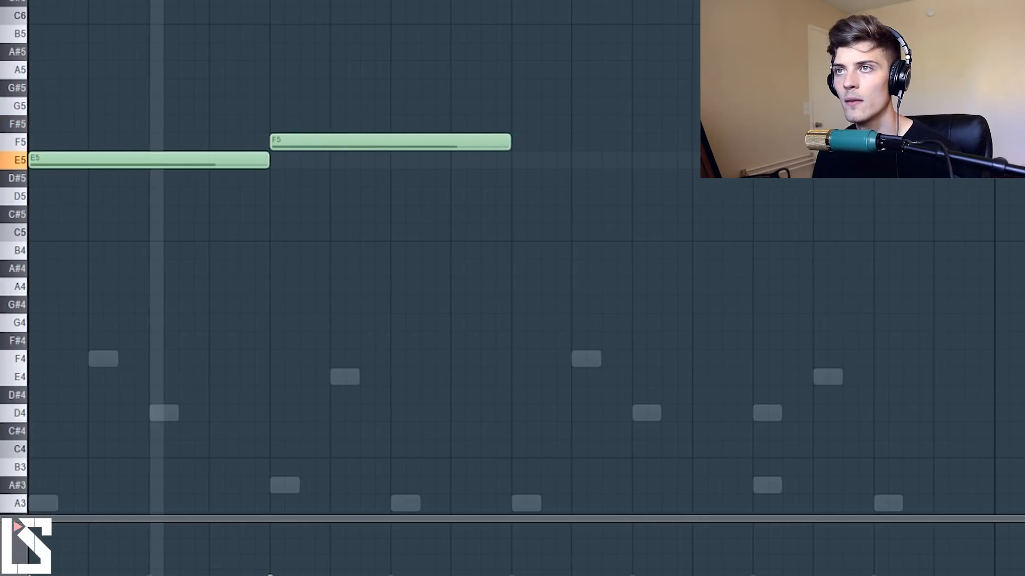
{"action": "scroll", "coordinate": [282, 25], "scroll_direction": "down", "scroll_amount": 1}
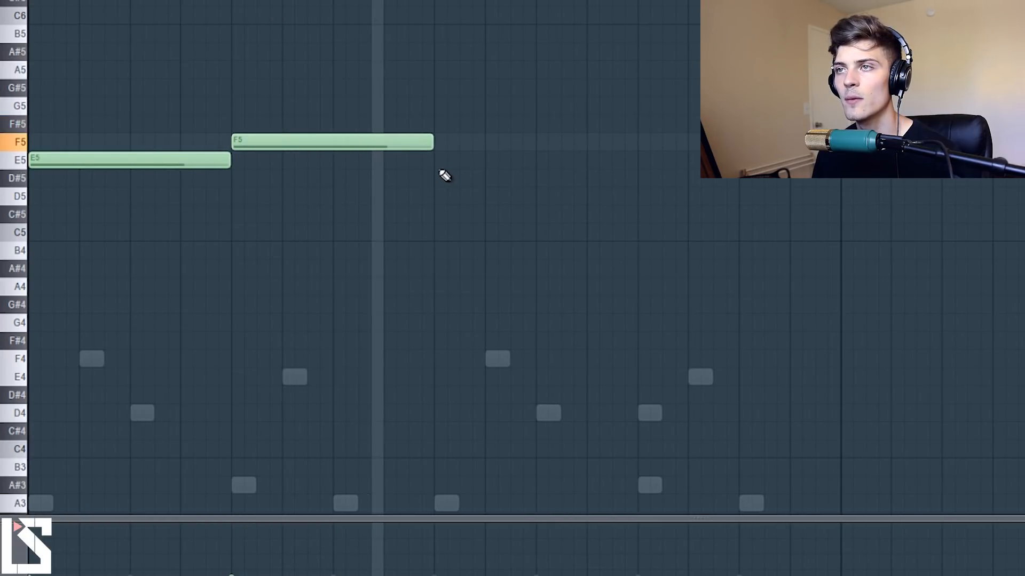
{"action": "left_click", "coordinate": [438, 167]}
{"action": "left_click", "coordinate": [644, 143]}
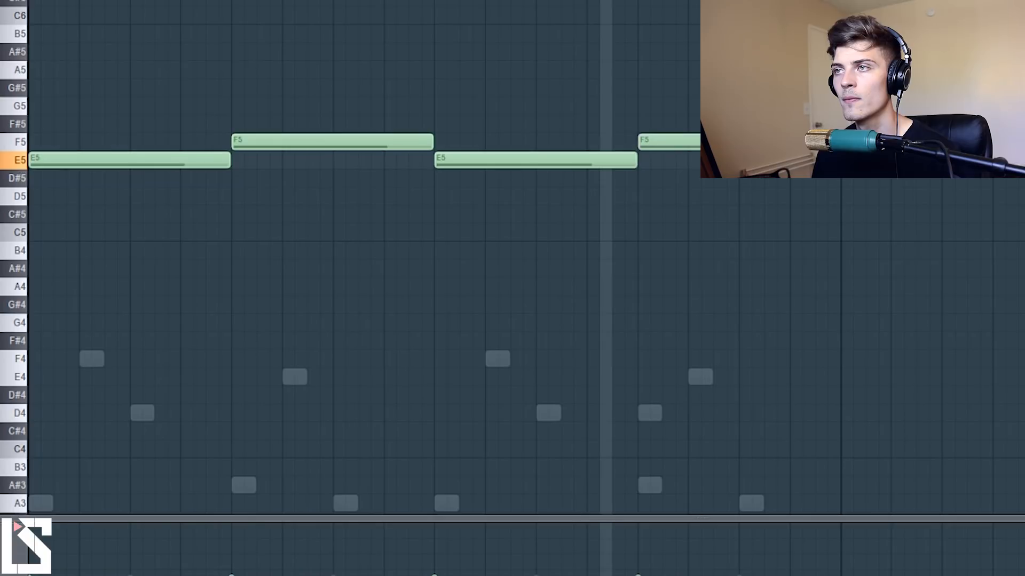
{"action": "left_click", "coordinate": [744, 194]}
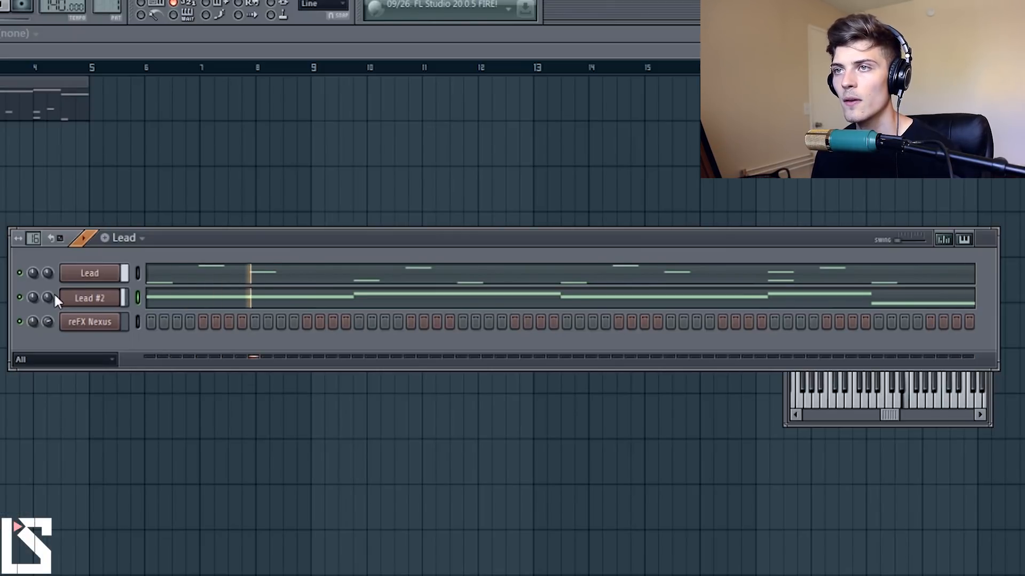
- Lower the Lead #2 channel's volume slightly
{"action": "left_click_drag", "start_coordinate": [49, 297], "coordinate": [49, 299]}
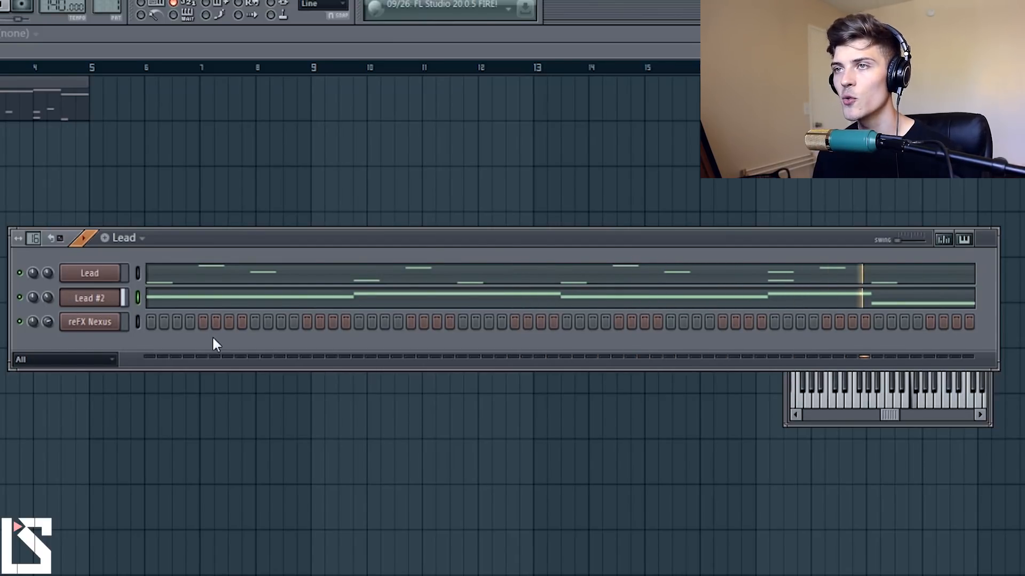
- Check the piano preset of the reFX Nexus channel, close its windows and open the channel's piano roll
{"action": "left_click", "coordinate": [105, 327]}
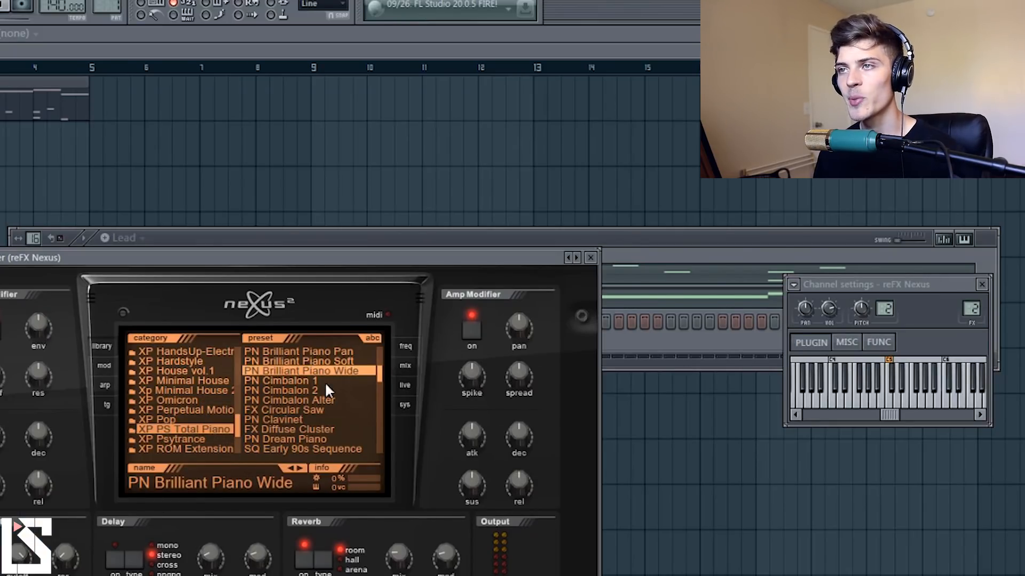
{"action": "left_click", "coordinate": [591, 259]}
{"action": "left_click", "coordinate": [982, 285]}
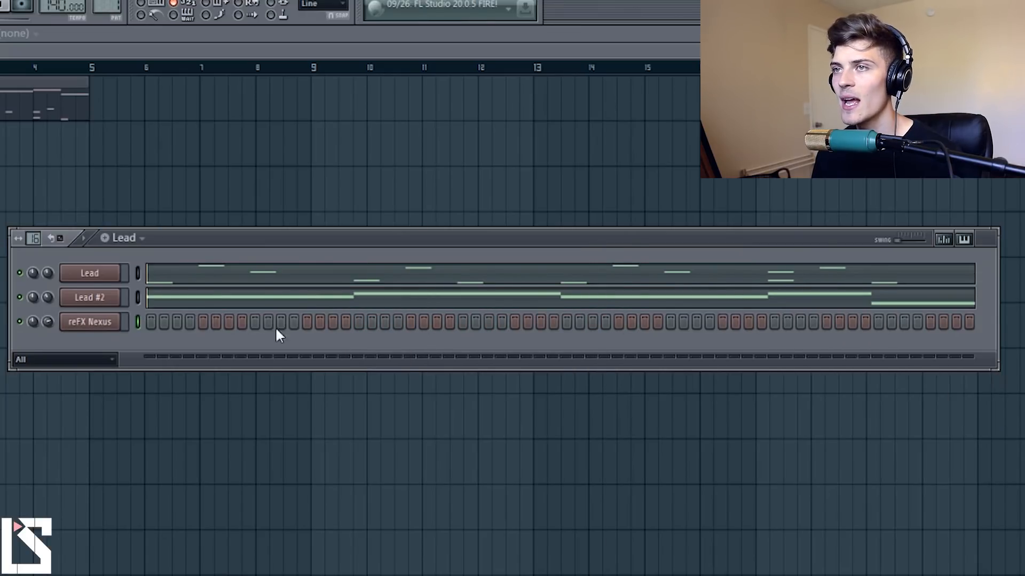
{"action": "right_click", "coordinate": [116, 327]}
{"action": "left_click", "coordinate": [158, 321]}
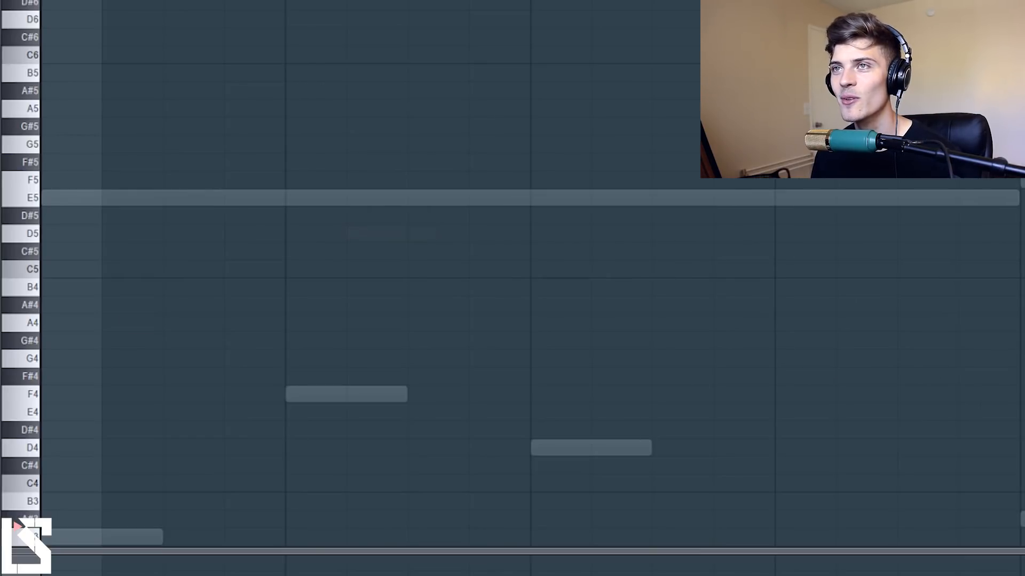
- Place an A3 note at the start of the reFX Nexus pattern, raise it an octave and make it one bar long
{"action": "scroll", "coordinate": [206, 7], "scroll_direction": "down", "scroll_amount": 2}
{"action": "scroll", "coordinate": [221, 156], "scroll_direction": "down", "scroll_amount": 2}
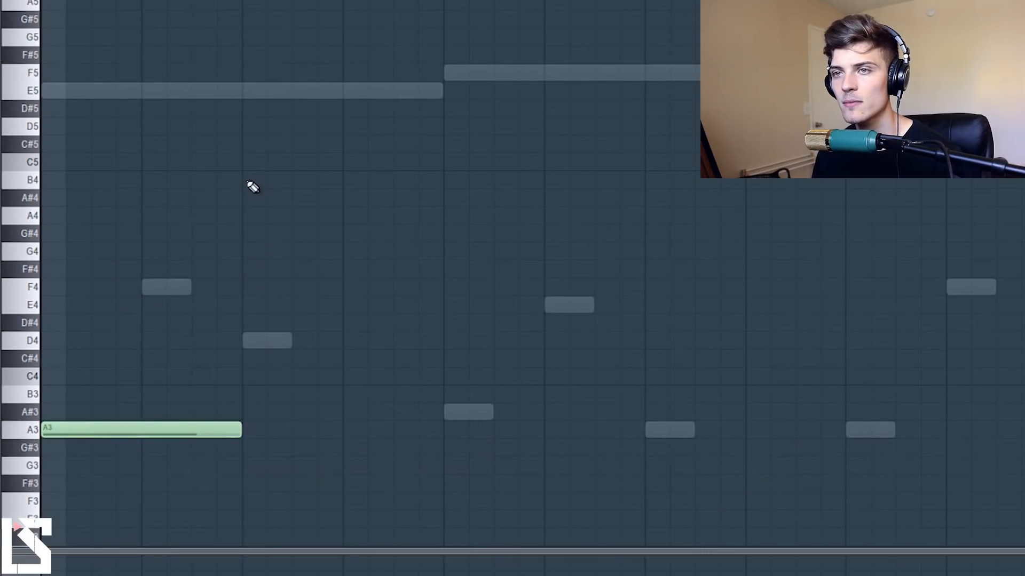
{"action": "scroll", "coordinate": [205, 5], "scroll_direction": "down", "scroll_amount": 3}
{"action": "key", "text": "space"}
{"action": "key", "text": "space"}
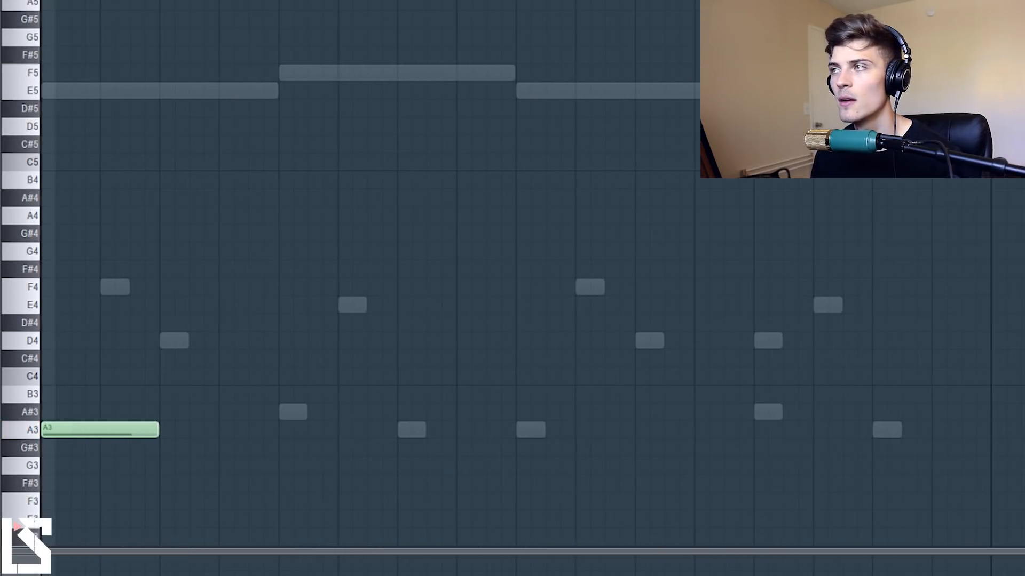
{"action": "scroll", "coordinate": [160, 430], "scroll_direction": "down", "scroll_amount": 2}
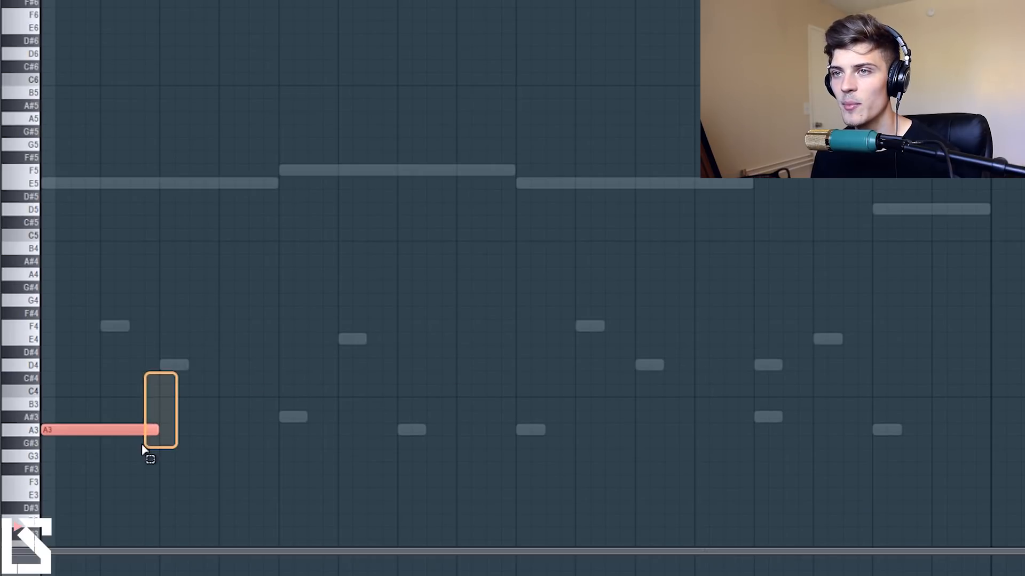
{"action": "left_click_drag", "start_coordinate": [142, 444], "coordinate": [140, 444]}
{"action": "scroll", "coordinate": [140, 444], "scroll_direction": "down", "scroll_amount": 1}
{"action": "key", "text": "ctrl+Up"}
{"action": "scroll", "coordinate": [140, 440], "scroll_direction": "up", "scroll_amount": 2}
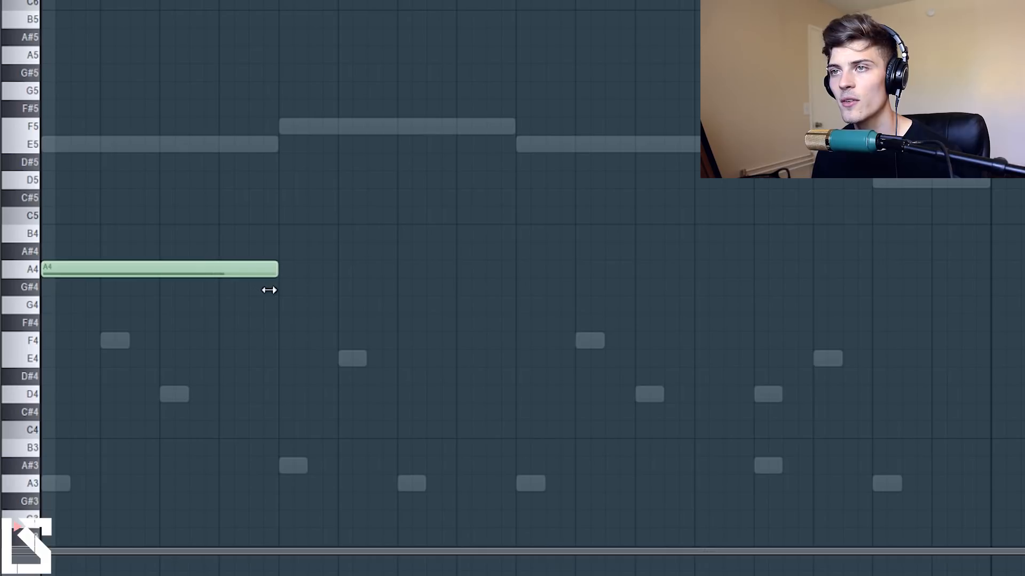
- Add one-bar notes A#3 in the second bar and F4 in the third, and raise all notes an octave
{"action": "key", "text": "space"}
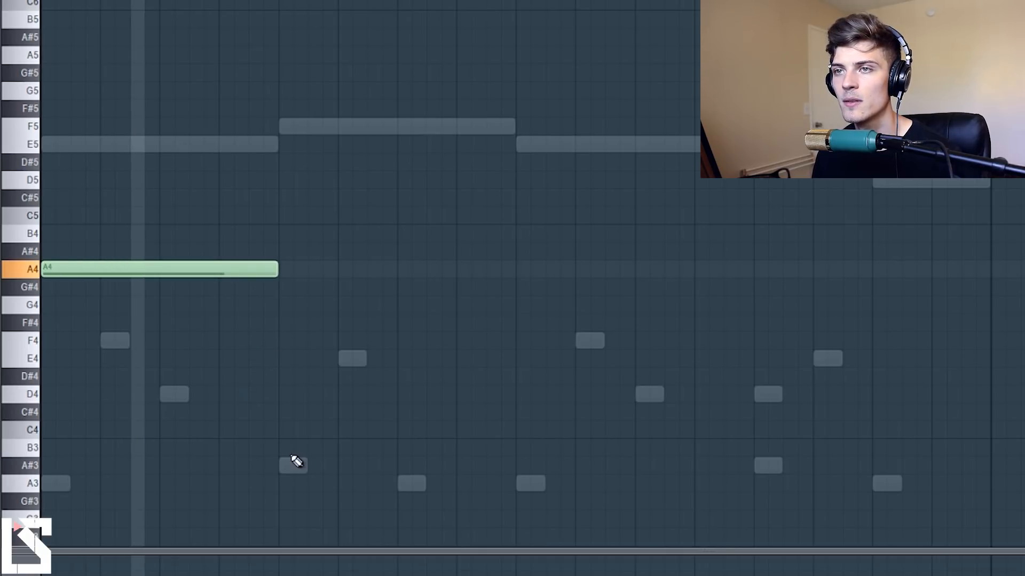
{"action": "left_click", "coordinate": [283, 466]}
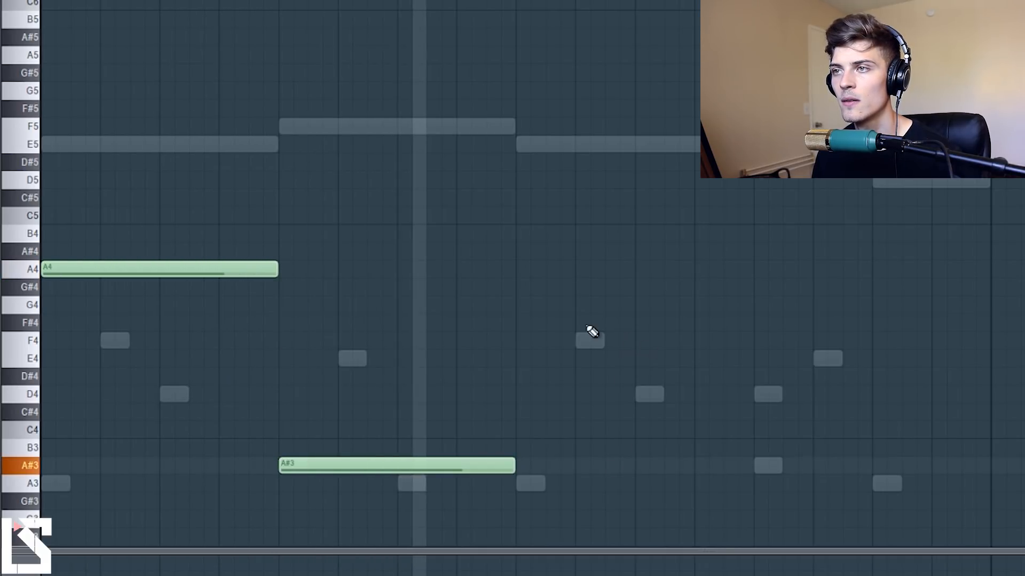
{"action": "mouse_move", "coordinate": [541, 340]}
{"action": "left_mouse_down"}
{"action": "mouse_move", "coordinate": [512, 304]}
{"action": "mouse_move", "coordinate": [523, 338]}
{"action": "left_mouse_up"}
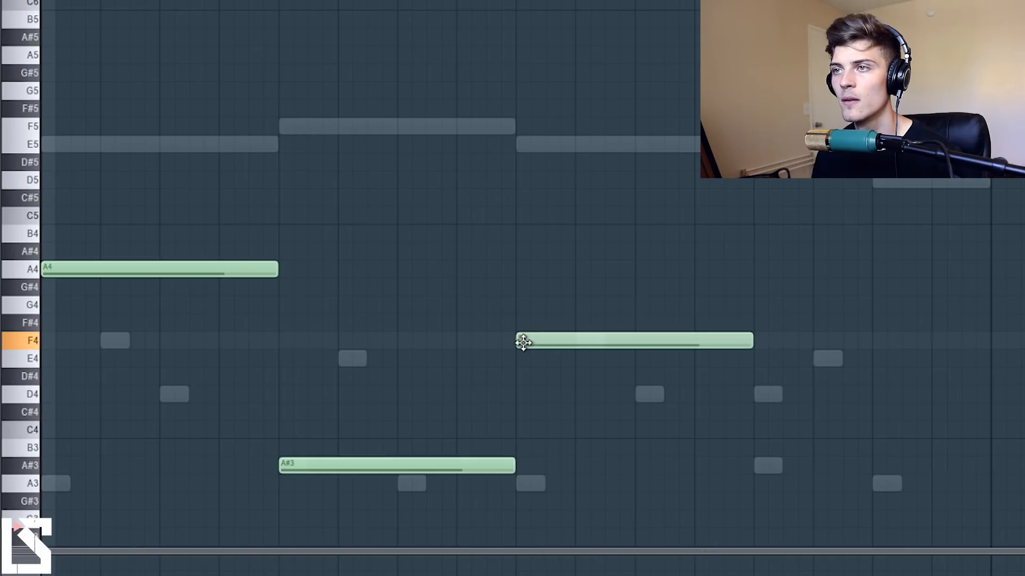
{"action": "key", "text": "ctrl+a"}
{"action": "key", "text": "ctrl+Up"}
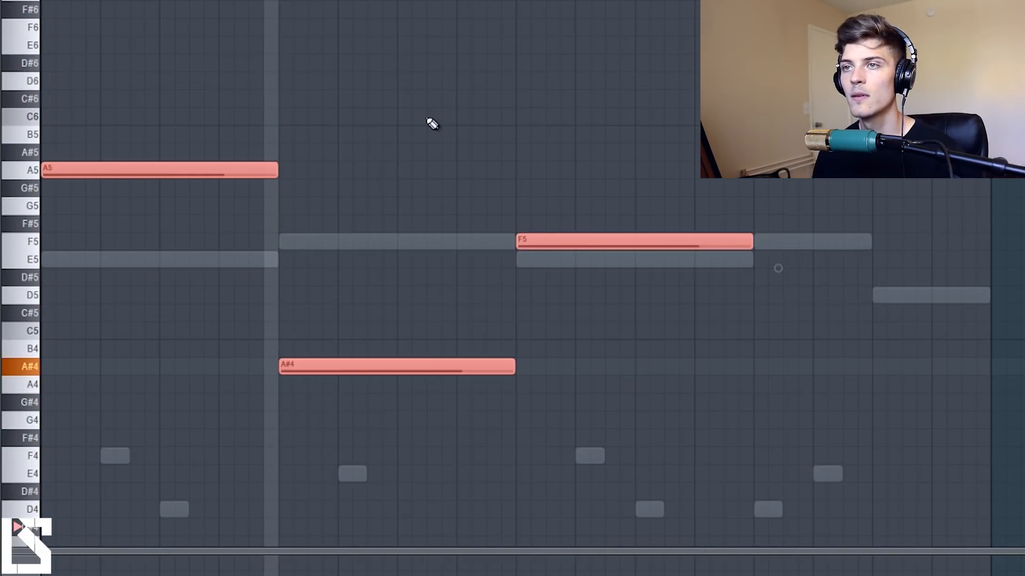
{"action": "right_click", "coordinate": [441, 140]}
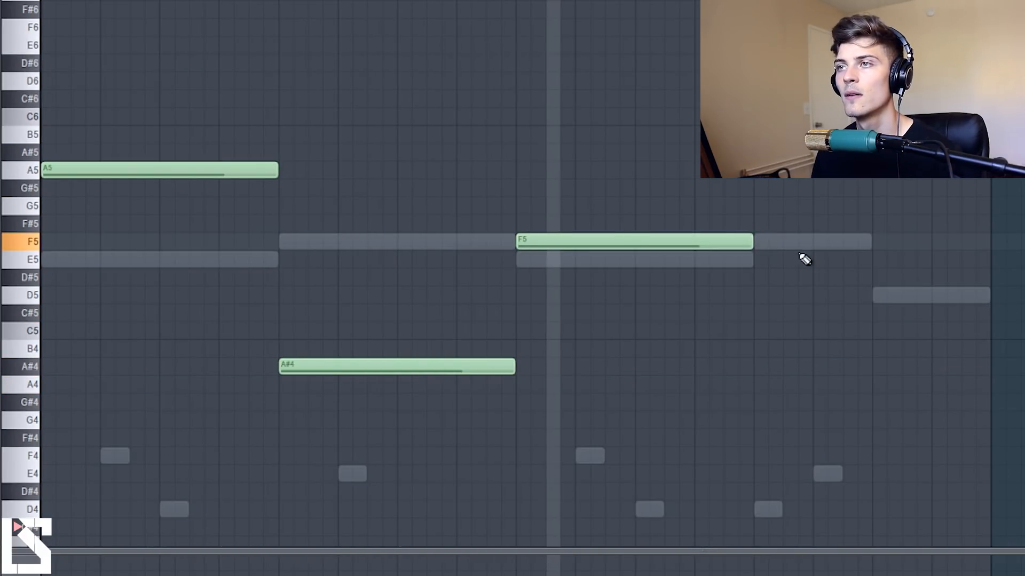
- Add a one-bar E5 note in the fourth bar and lower all the notes by two octaves
{"action": "left_click", "coordinate": [772, 264]}
{"action": "left_click_drag", "start_coordinate": [133, 74], "coordinate": [997, 497]}
{"action": "key", "text": "ctrl+Down"}
{"action": "key", "text": "ctrl+Down"}
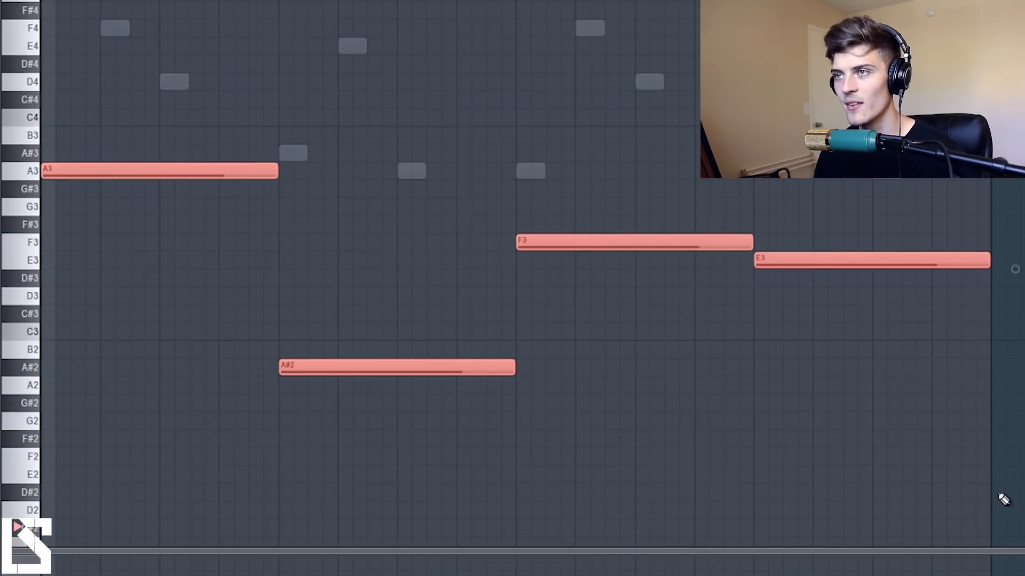
{"action": "left_click", "coordinate": [336, 231]}
{"action": "key", "text": "space"}
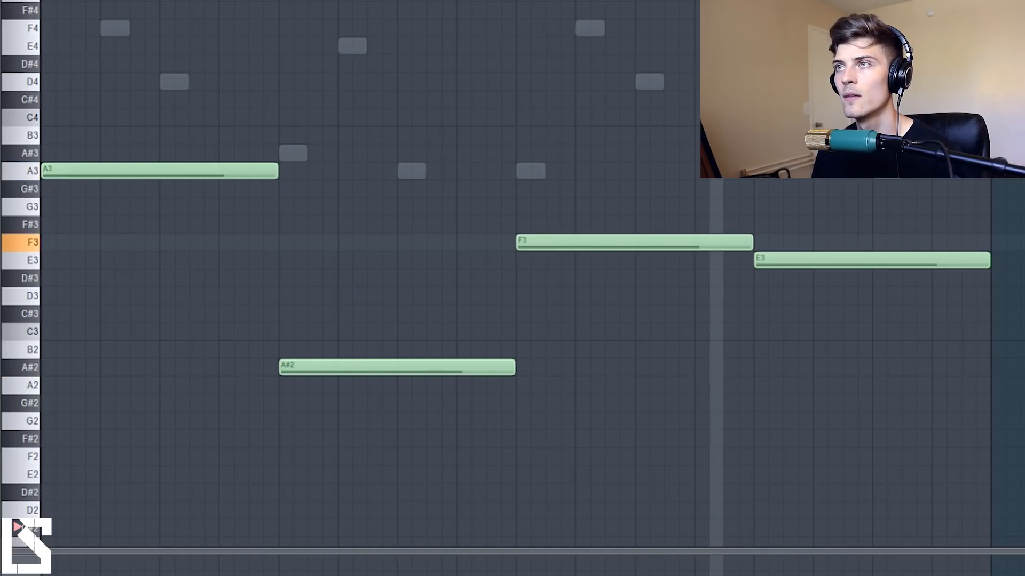
- Show the mixer and link the reFX Nexus channel to mixer track Insert 4
{"action": "key", "text": "F6"}
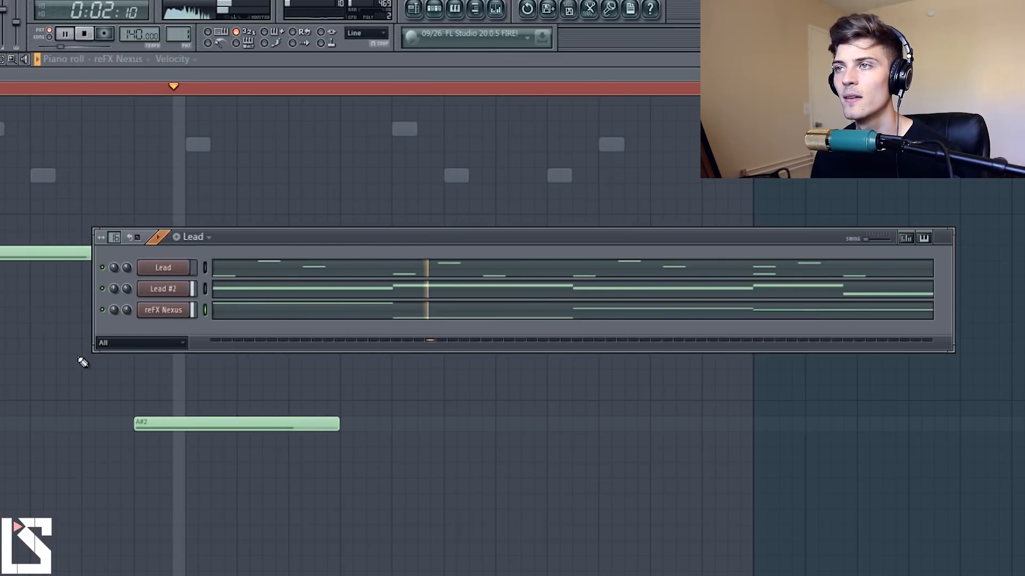
{"action": "key", "text": "F6"}
{"action": "key", "text": "F6"}
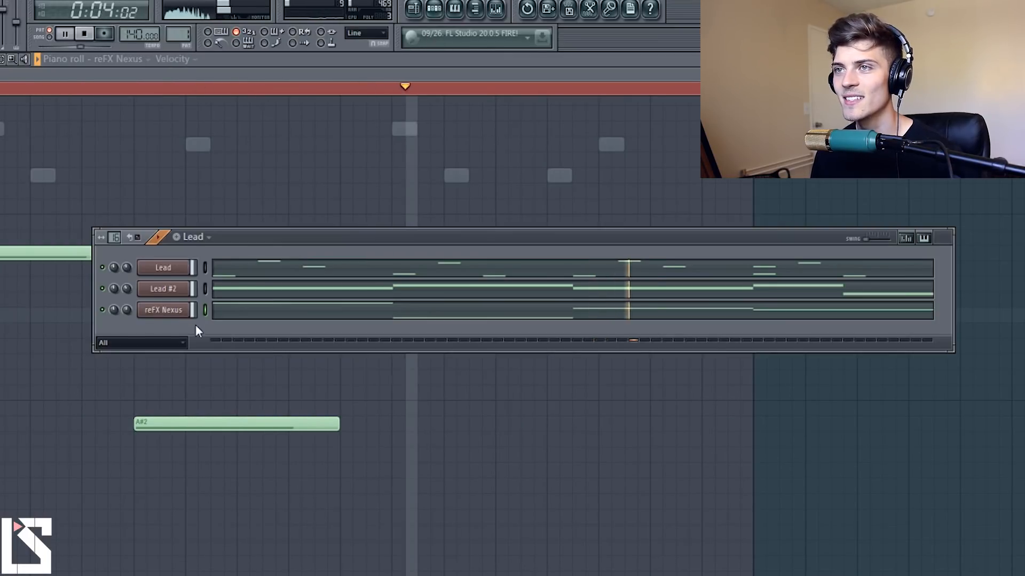
{"action": "key", "text": "F9"}
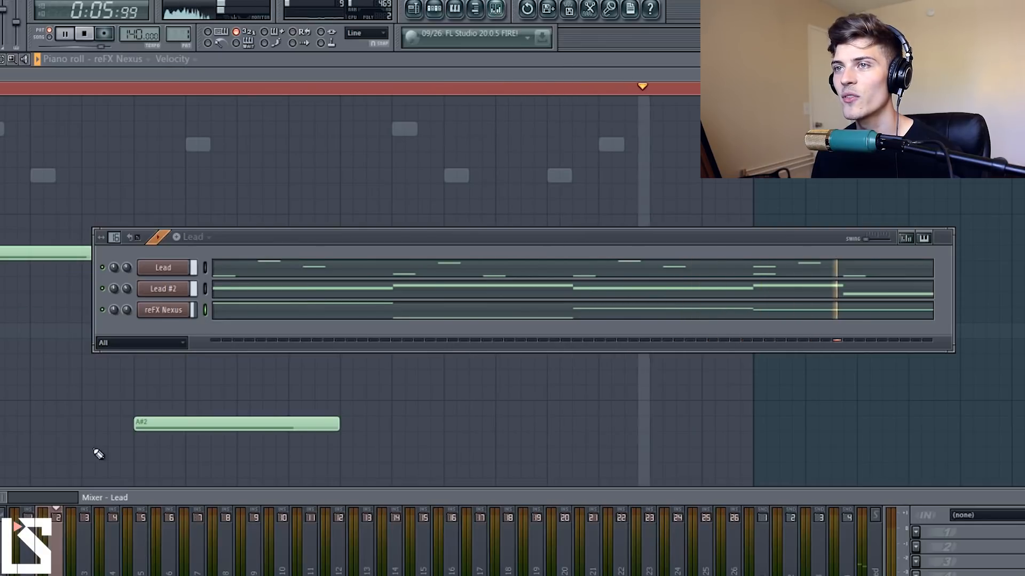
{"action": "right_click", "coordinate": [183, 373]}
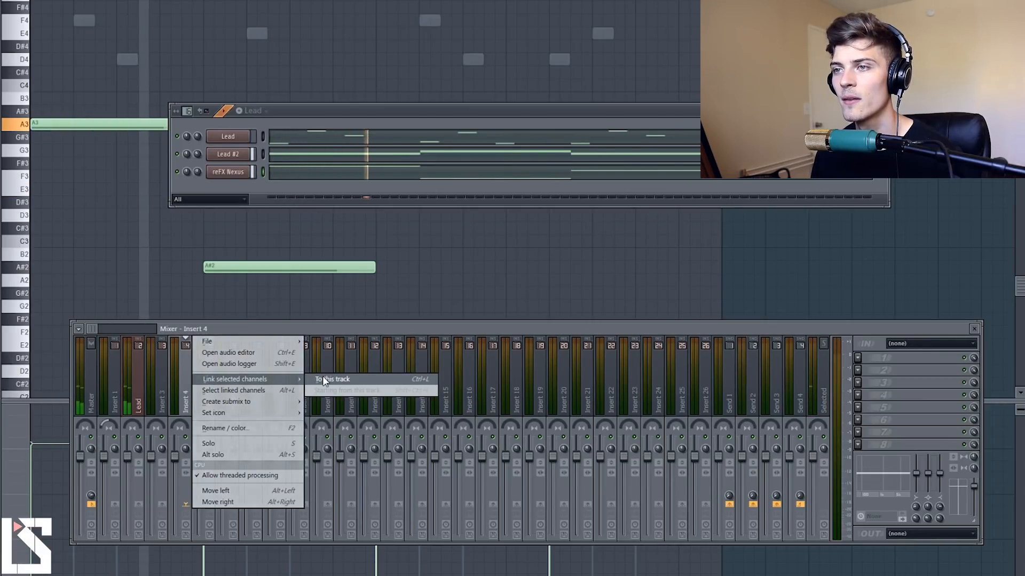
{"action": "left_click", "coordinate": [323, 376]}
- Add Fruity Reeverb 2 to the reFX Nexus mixer track and raise its wet level slightly
{"action": "left_click", "coordinate": [858, 357]}
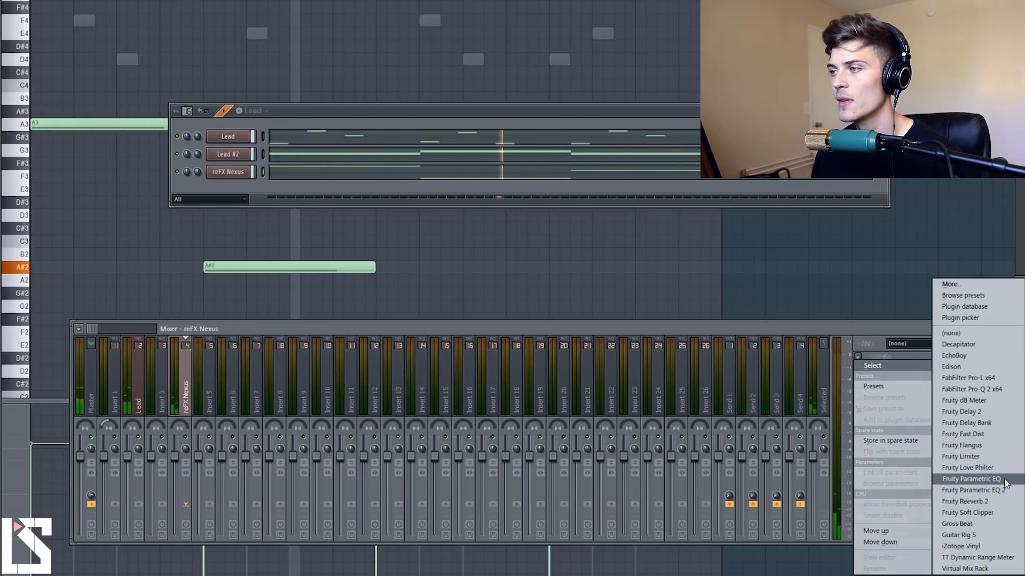
{"action": "left_click", "coordinate": [984, 504]}
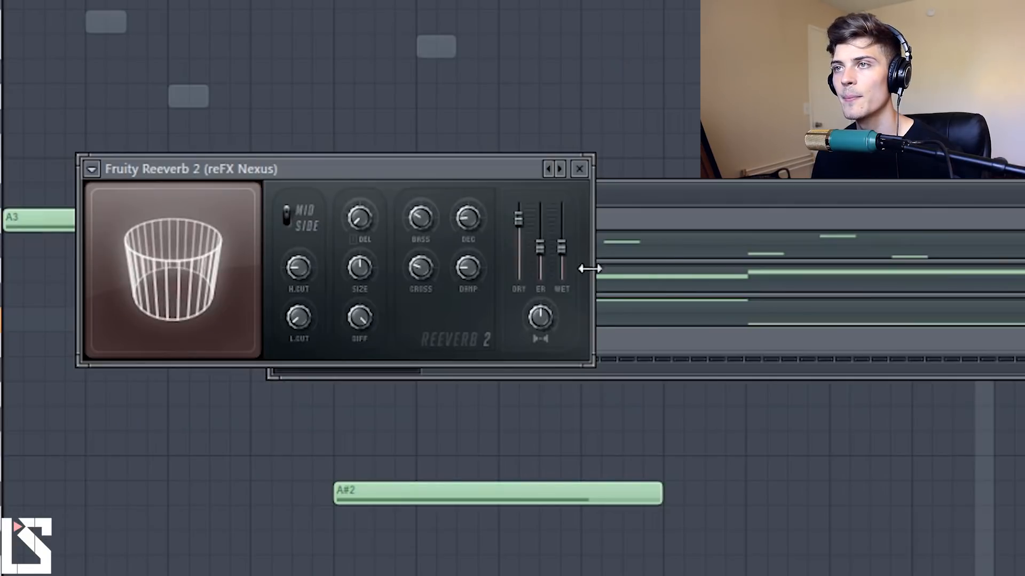
{"action": "left_click_drag", "start_coordinate": [561, 248], "coordinate": [561, 233]}
{"action": "left_click_drag", "start_coordinate": [541, 317], "coordinate": [540, 336]}
{"action": "key", "text": "space"}
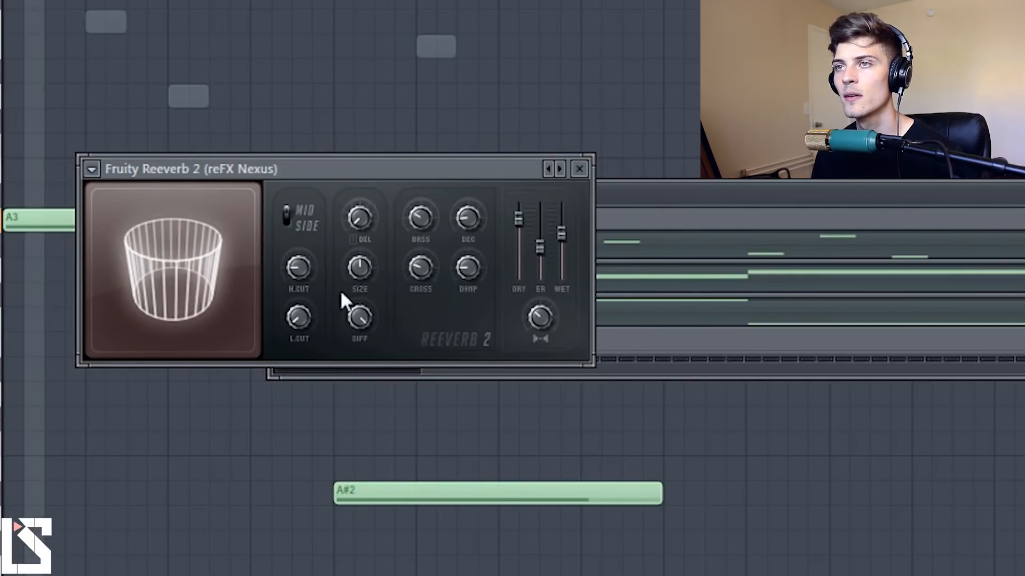
- Increase the reverb's room size, adjust its low cut and high cut slightly, and close the effect
{"action": "left_click_drag", "start_coordinate": [360, 267], "coordinate": [360, 250]}
{"action": "left_click_drag", "start_coordinate": [296, 320], "coordinate": [297, 307]}
{"action": "left_click_drag", "start_coordinate": [301, 269], "coordinate": [301, 276]}
{"action": "left_click", "coordinate": [579, 168]}
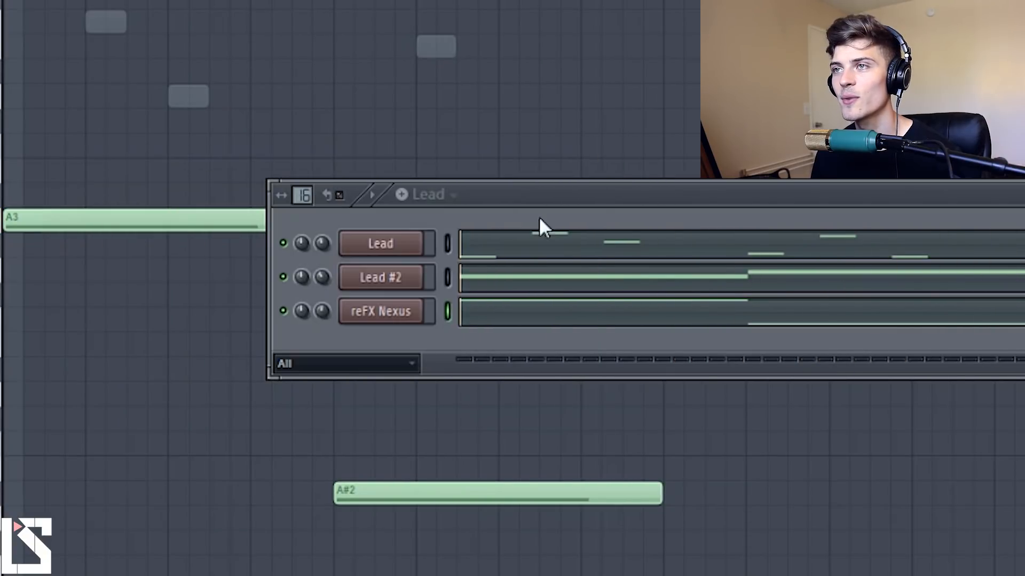
- Solo the Lead channel and add Fruity Reeverb 2 to the second slot of the Lead mixer track
{"action": "right_click", "coordinate": [287, 243]}
{"action": "left_click", "coordinate": [394, 254]}
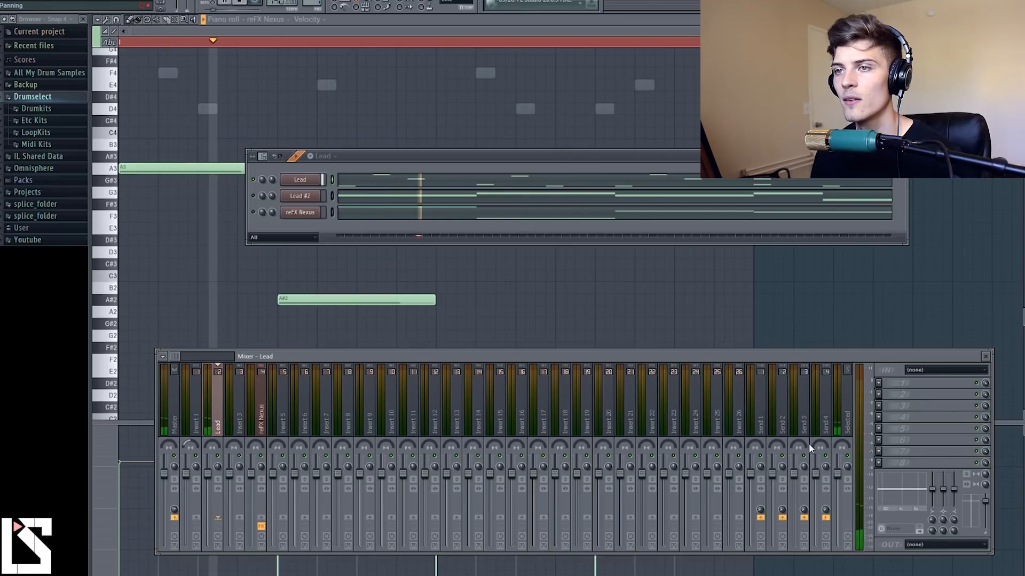
{"action": "key", "text": "space"}
{"action": "left_click", "coordinate": [879, 393]}
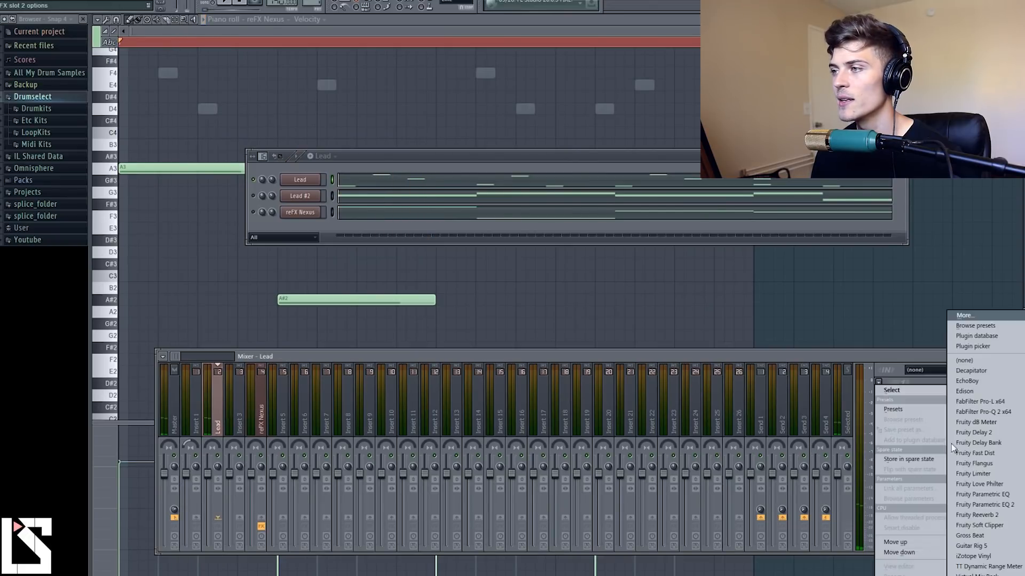
{"action": "left_click", "coordinate": [977, 516]}
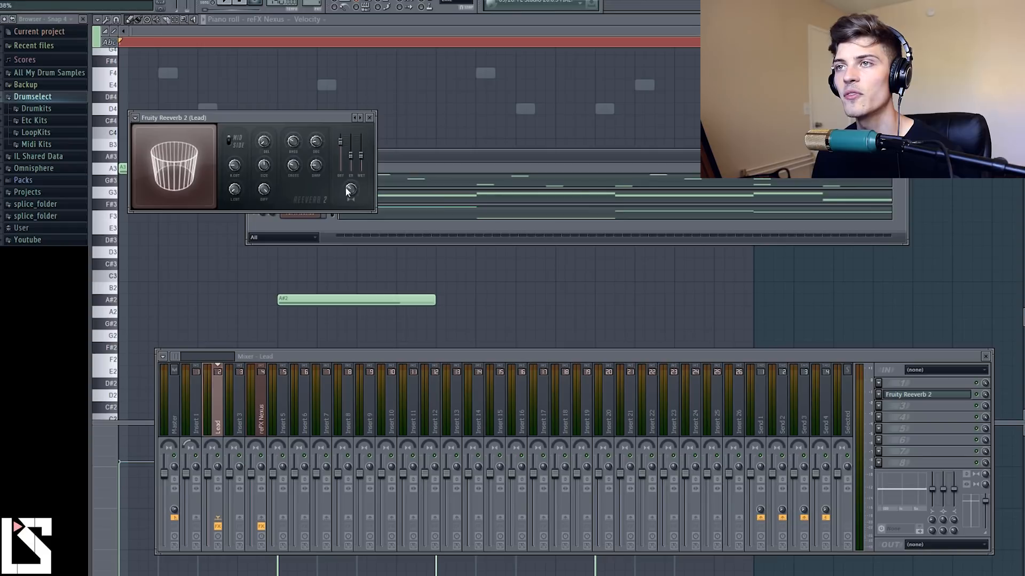
{"action": "left_click", "coordinate": [369, 118]}
{"action": "key", "text": "space"}
- Add Fruity Delay 2 to the third slot of the Lead track, lower its feedback volume and adjust its input volume
{"action": "left_click", "coordinate": [880, 407]}
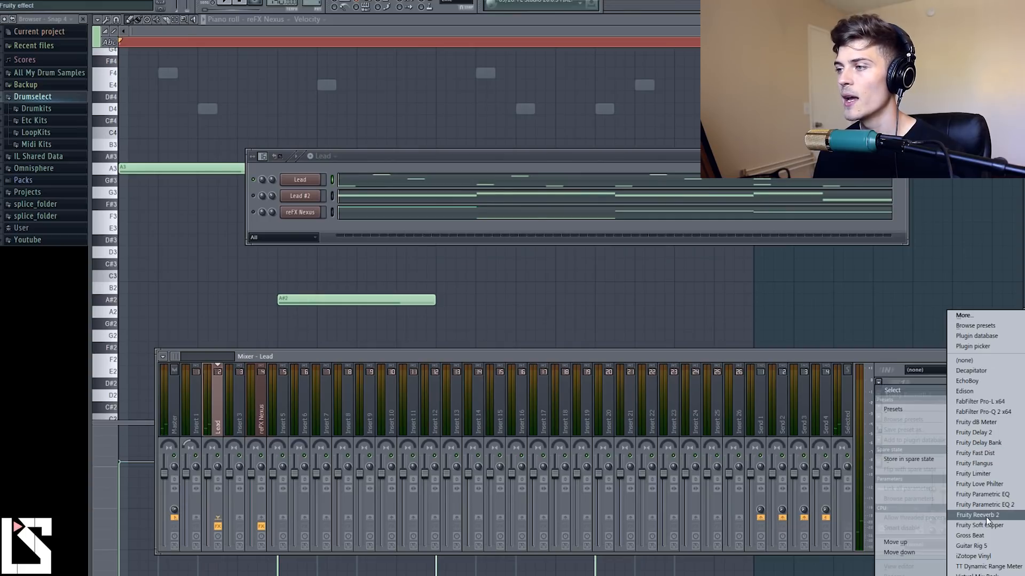
{"action": "left_click", "coordinate": [985, 433]}
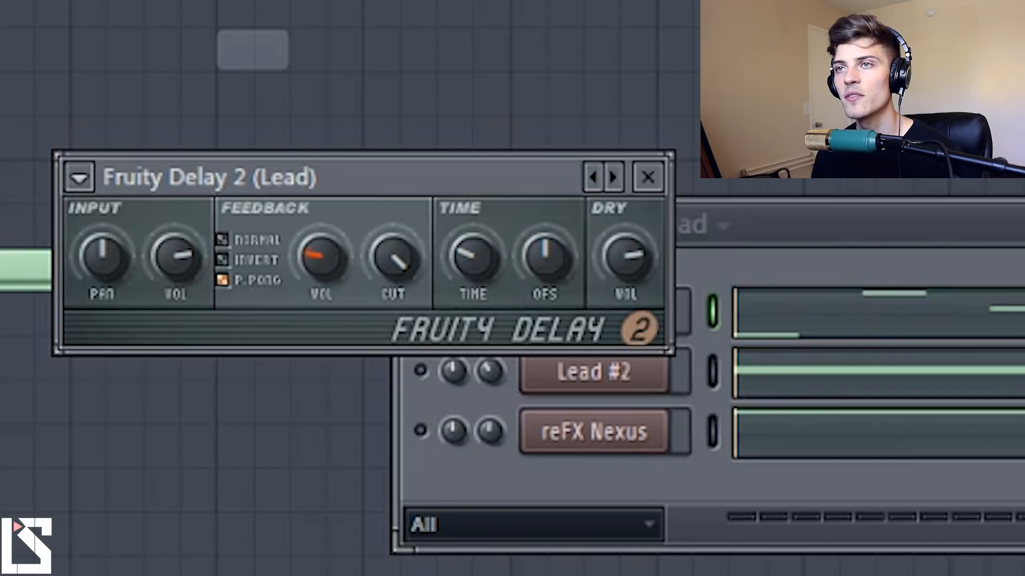
{"action": "left_click_drag", "start_coordinate": [338, 279], "coordinate": [338, 288]}
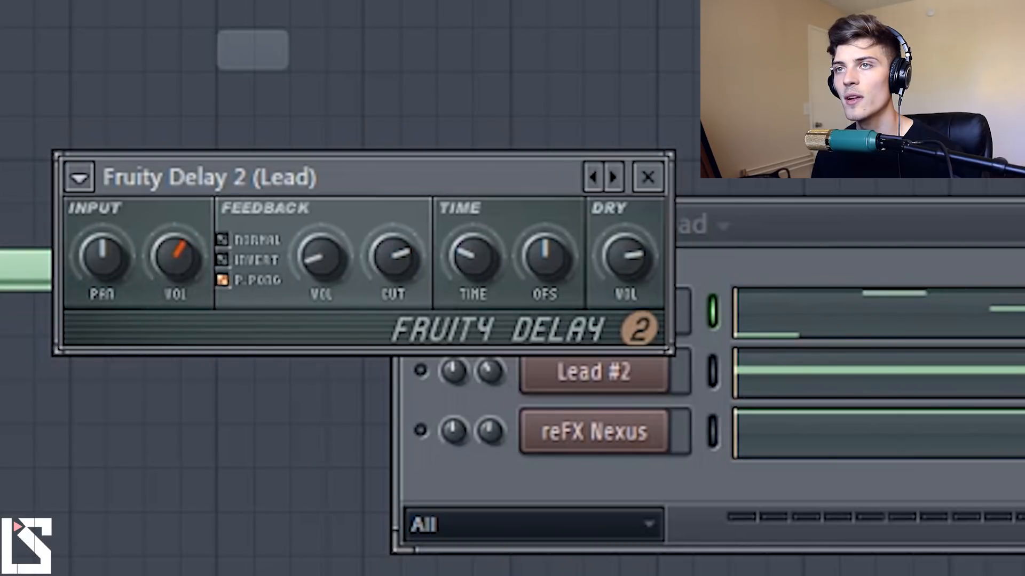
{"action": "key", "text": "space"}
{"action": "left_click_drag", "start_coordinate": [176, 258], "coordinate": [176, 214]}
{"action": "left_click", "coordinate": [648, 176]}
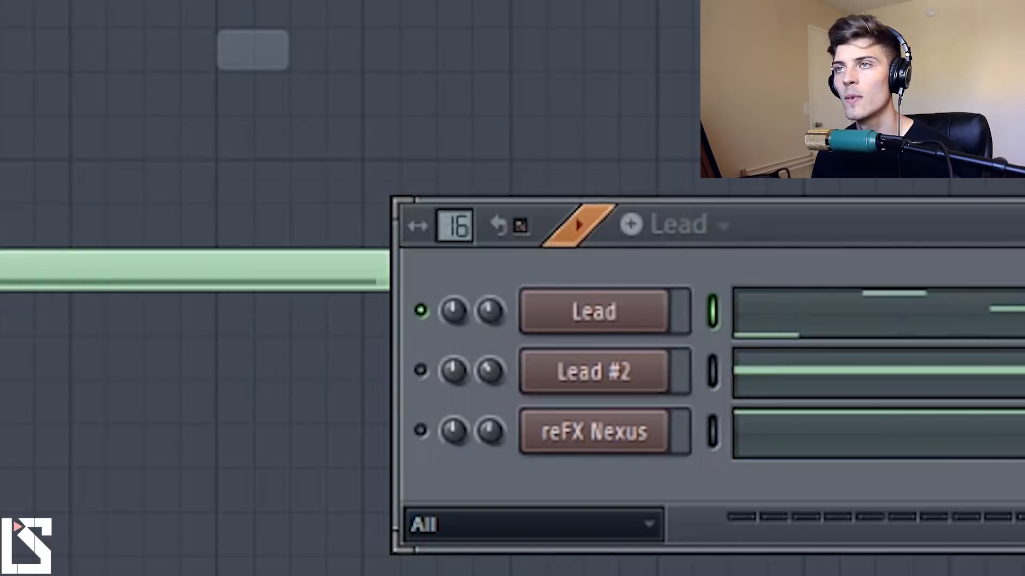
- Add Fruity Parametric EQ 2 to the fourth slot of the Lead track with the low frequencies cut by band 1
{"action": "left_click", "coordinate": [906, 420]}
{"action": "left_click", "coordinate": [993, 506]}
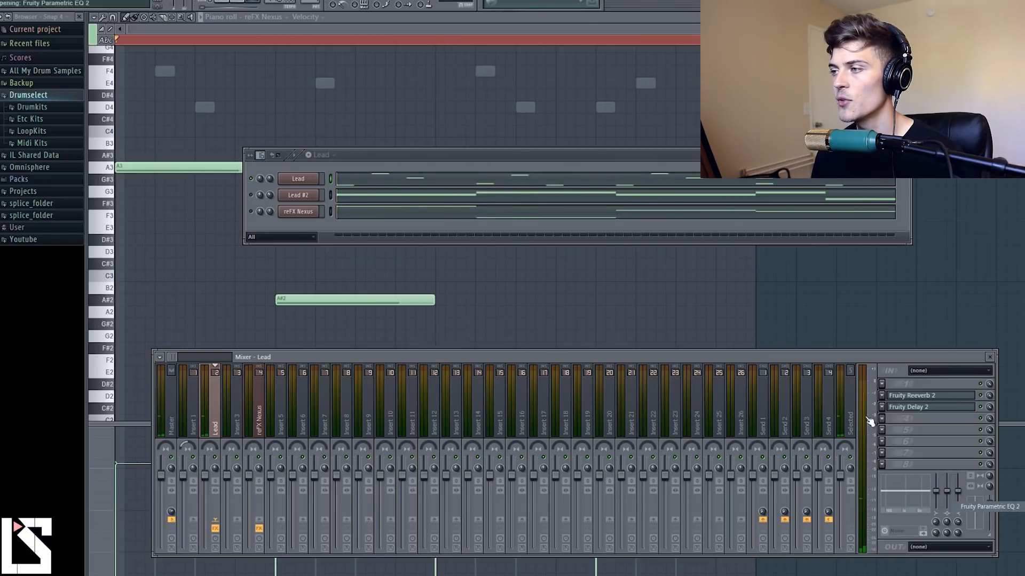
{"action": "key", "text": "space"}
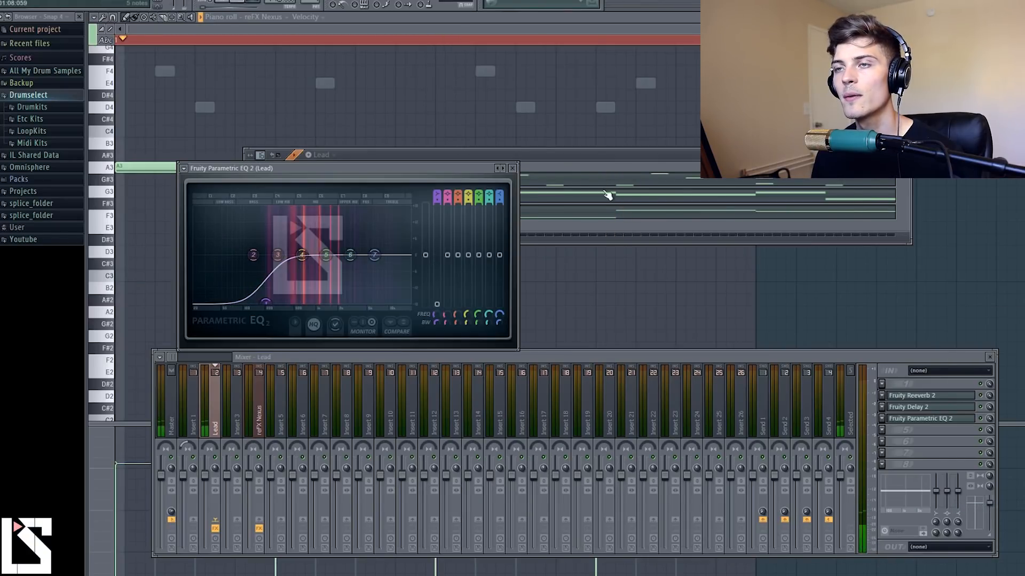
{"action": "left_click", "coordinate": [512, 168]}
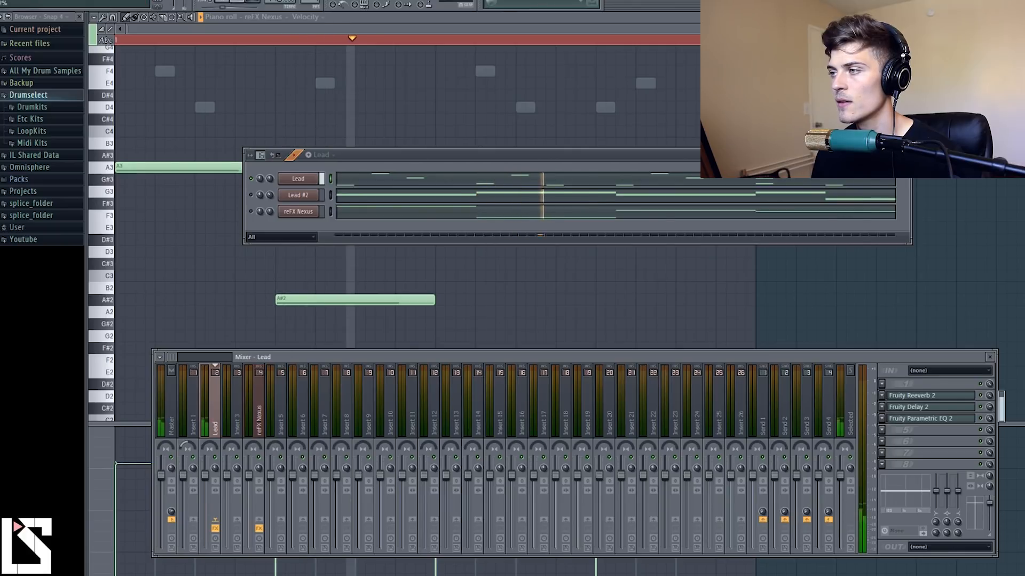
- Unsolo the Lead channel to play all channels together and lower the reFX Nexus channel's volume
{"action": "key", "text": "space"}
{"action": "right_click", "coordinate": [250, 180]}
{"action": "left_click", "coordinate": [262, 184]}
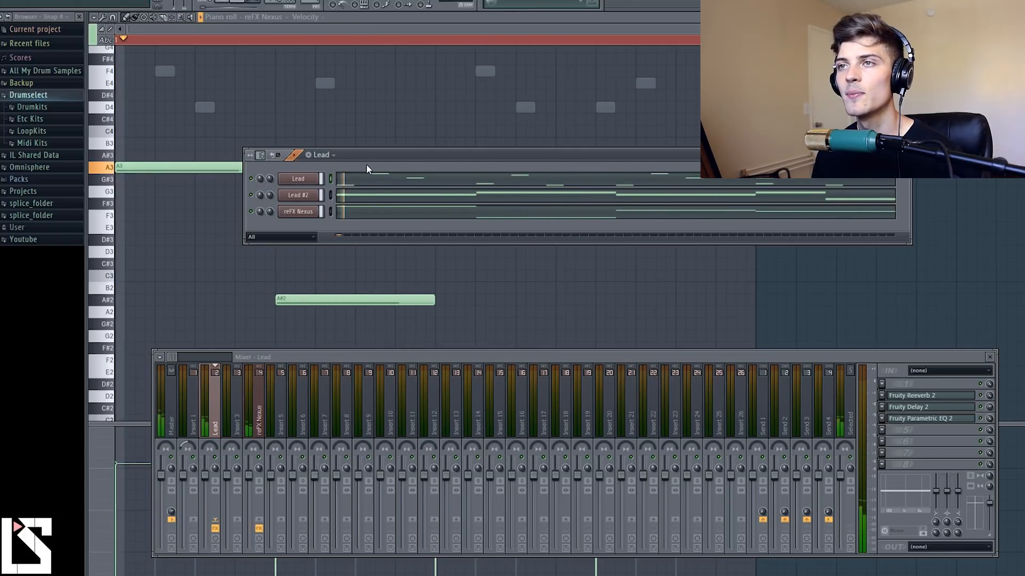
{"action": "key", "text": "space"}
{"action": "left_click_drag", "start_coordinate": [270, 211], "coordinate": [270, 232]}
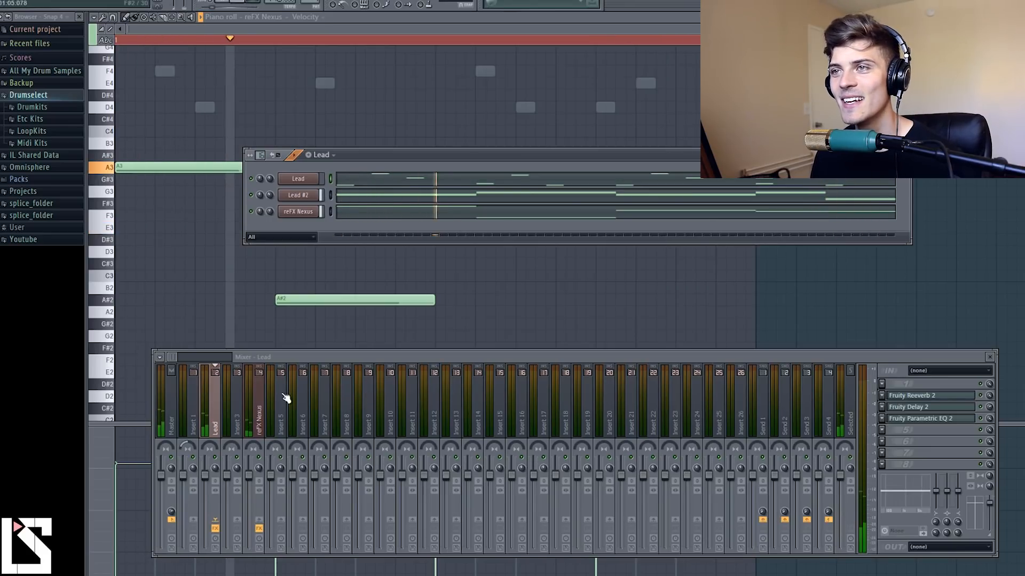
- Add Gross Beat to the second slot of the Master track, load its Half Speed preset and play the pattern
{"action": "key", "text": "space"}
{"action": "left_click", "coordinate": [175, 408]}
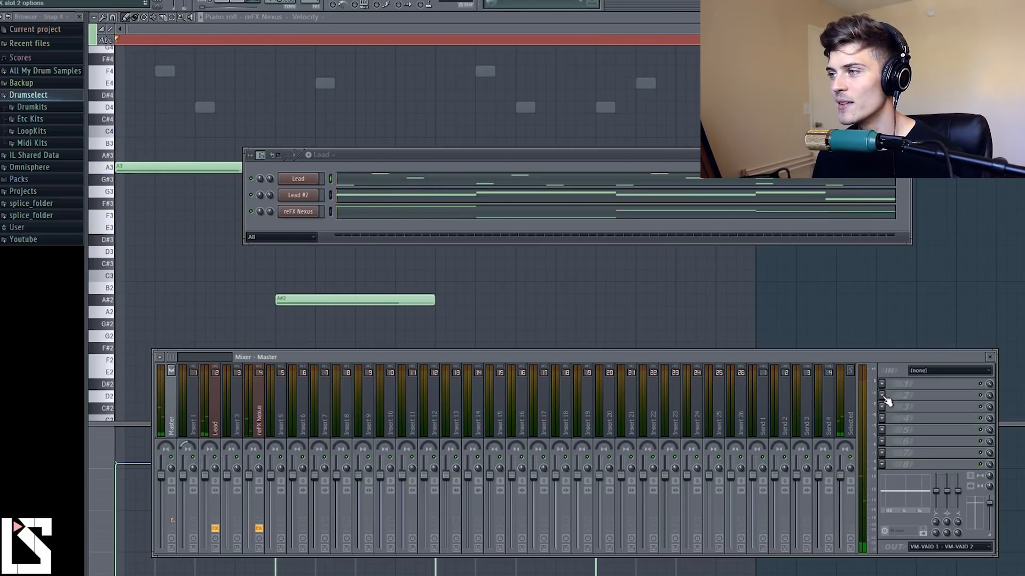
{"action": "left_click", "coordinate": [882, 395]}
{"action": "mouse_move", "coordinate": [907, 391]}
{"action": "left_click", "coordinate": [974, 538]}
{"action": "left_click", "coordinate": [566, 116]}
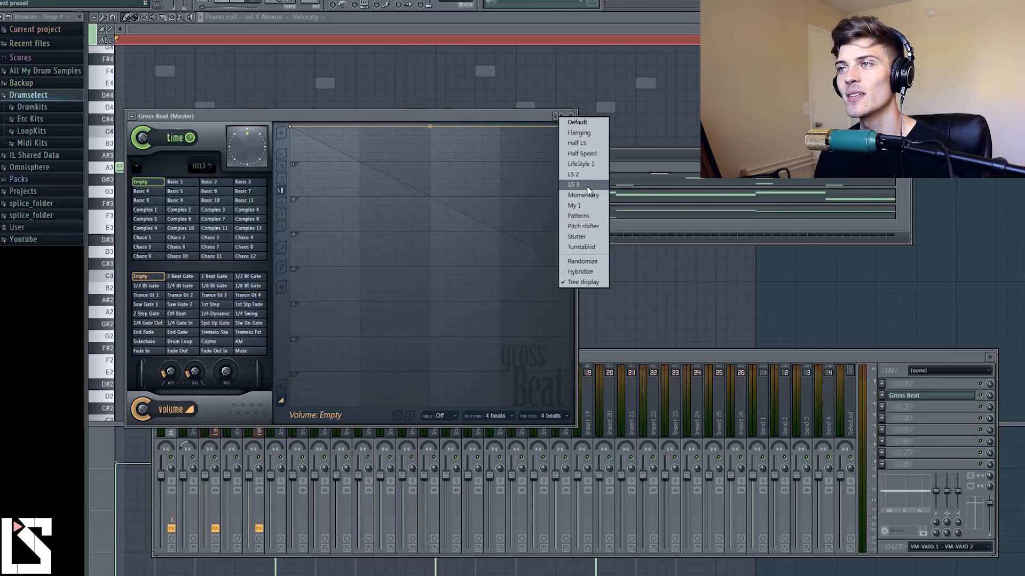
{"action": "left_click", "coordinate": [583, 154]}
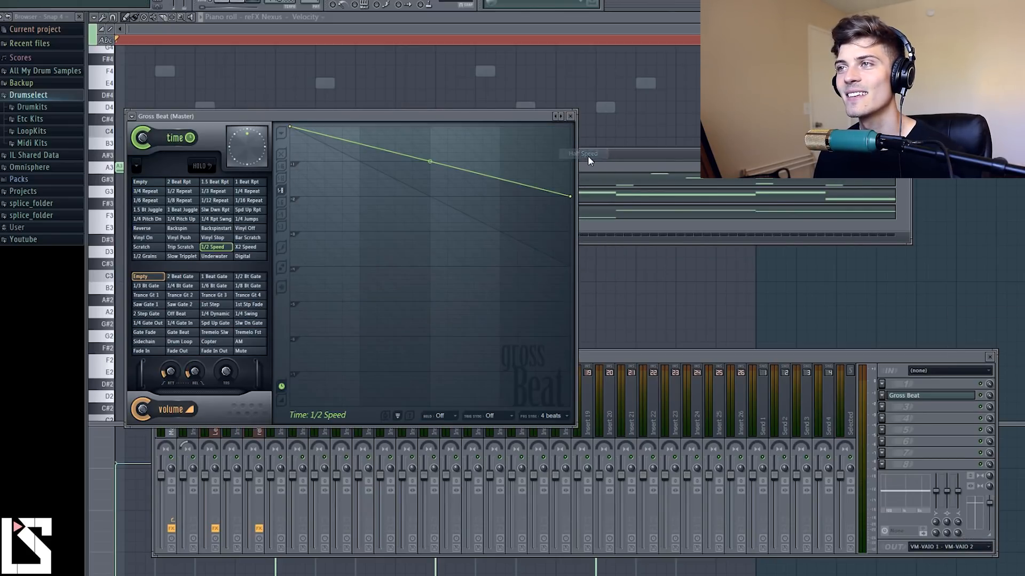
{"action": "key", "text": "space"}
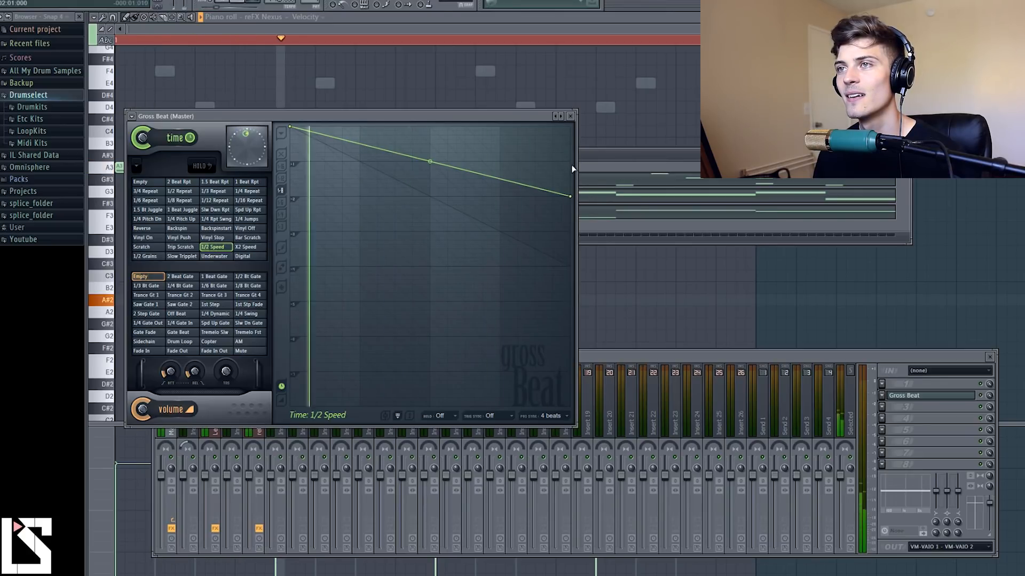
- Transpose all notes of the reFX Nexus channel up one octave in the piano roll
{"action": "left_click", "coordinate": [597, 166]}
{"action": "key", "text": "space"}
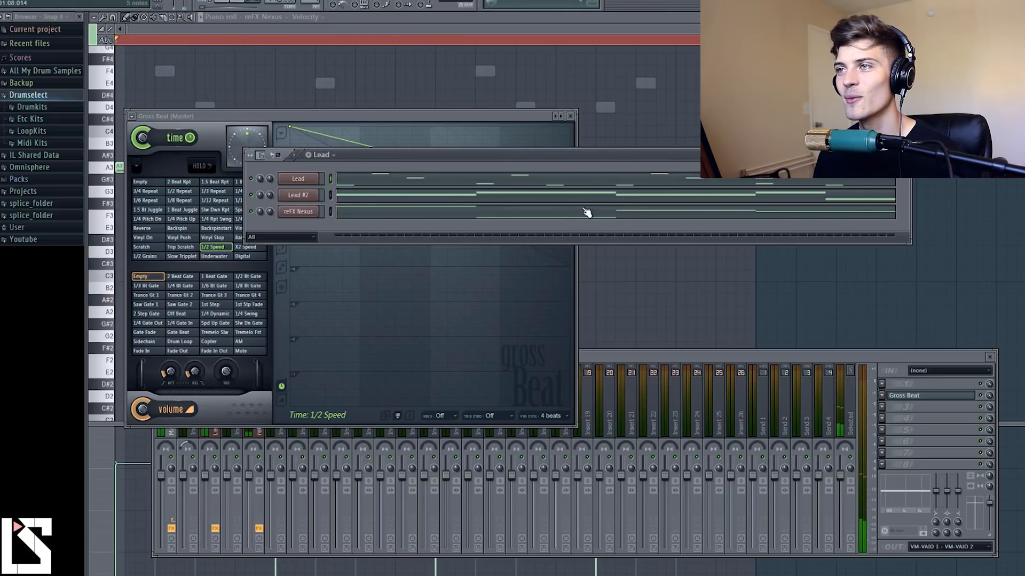
{"action": "left_click", "coordinate": [582, 214]}
{"action": "left_click", "coordinate": [582, 214]}
{"action": "key", "text": "ctrl+a"}
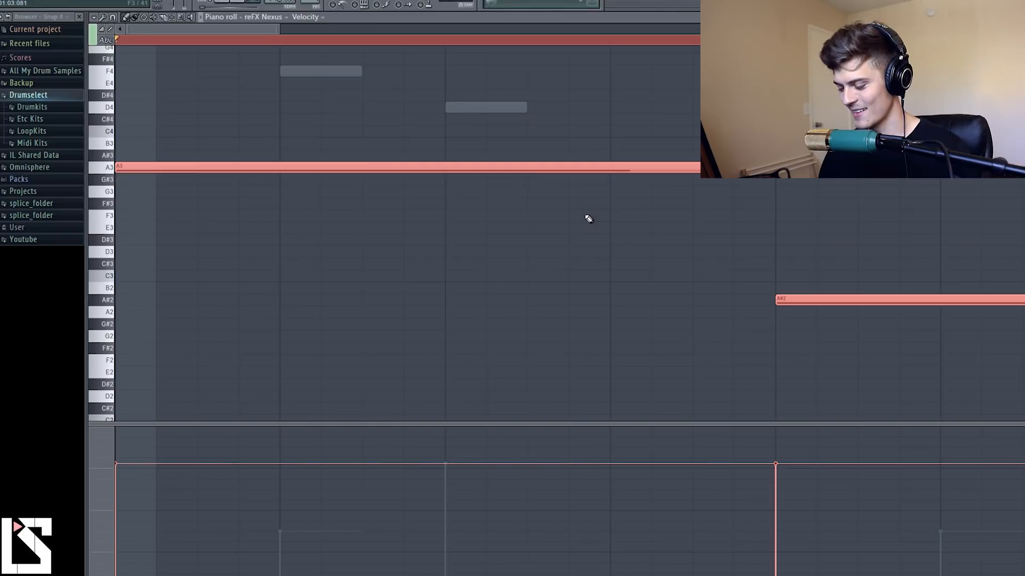
{"action": "left_click_drag", "start_coordinate": [277, 30], "coordinate": [800, 31]}
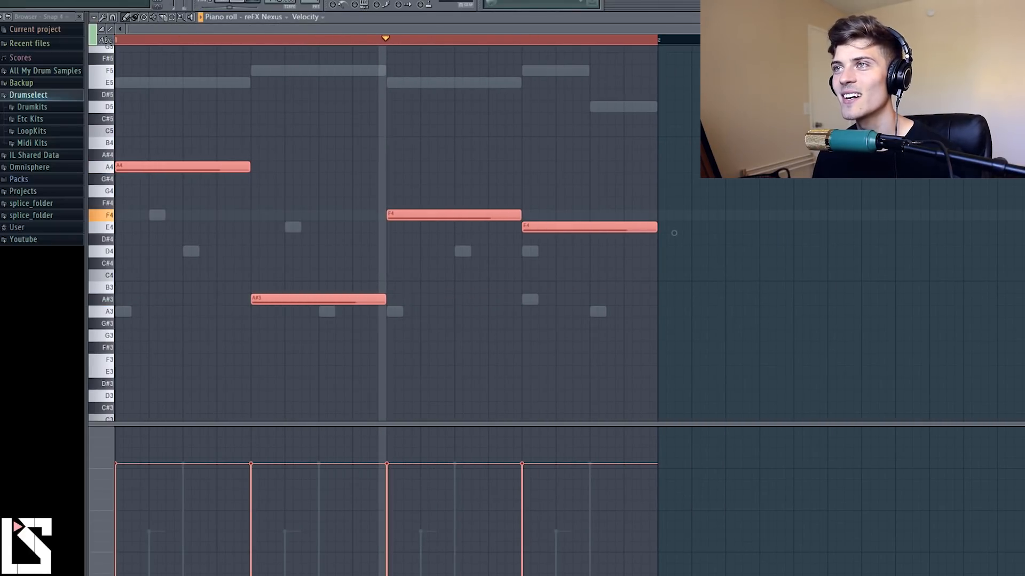
{"action": "key", "text": "F9"}
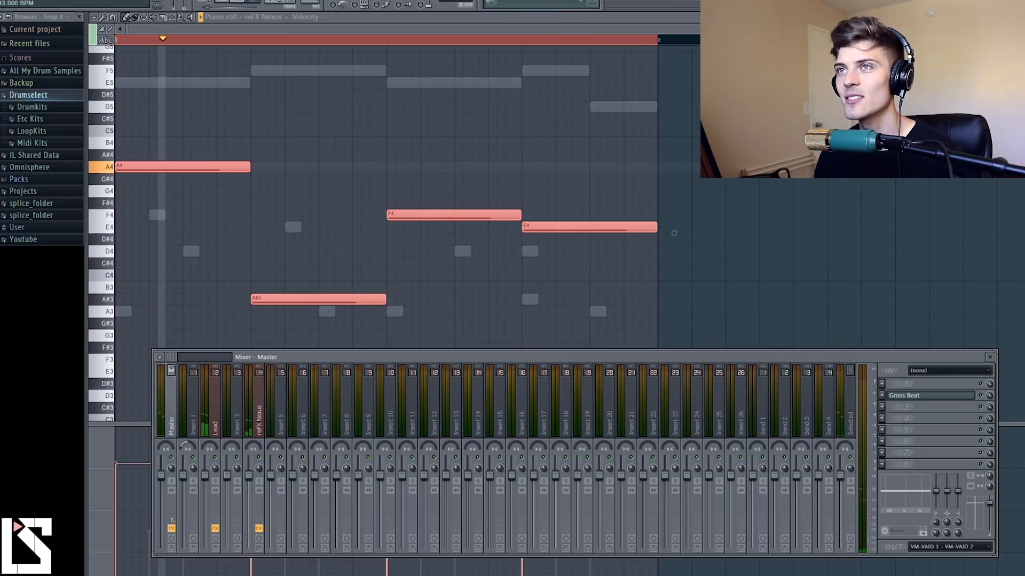
- Extend the Kick Savage pattern on C5 past its second note in the piano roll
{"action": "key", "text": "F6"}
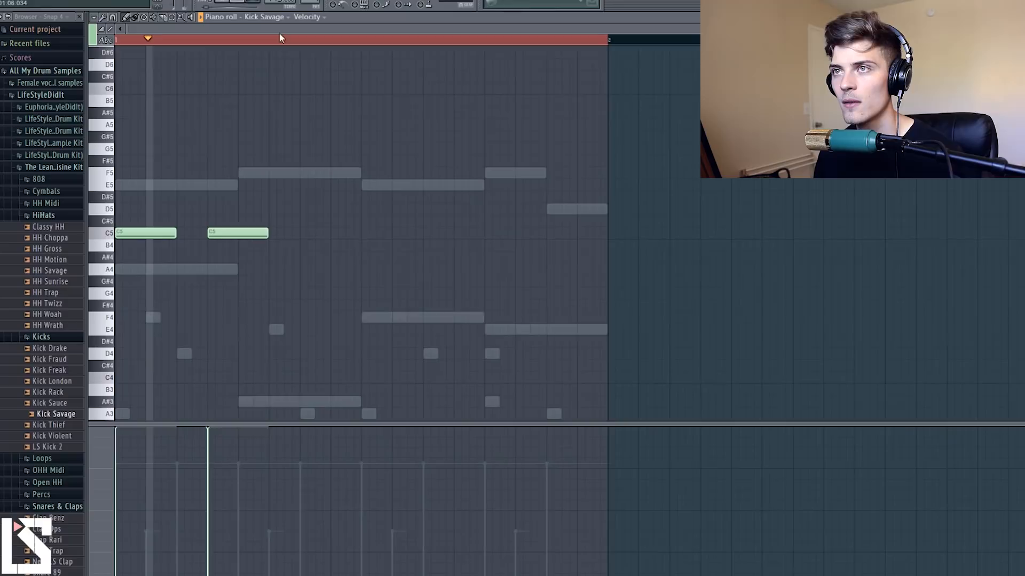
{"action": "scroll", "coordinate": [280, 36], "scroll_direction": "up", "scroll_amount": 3}
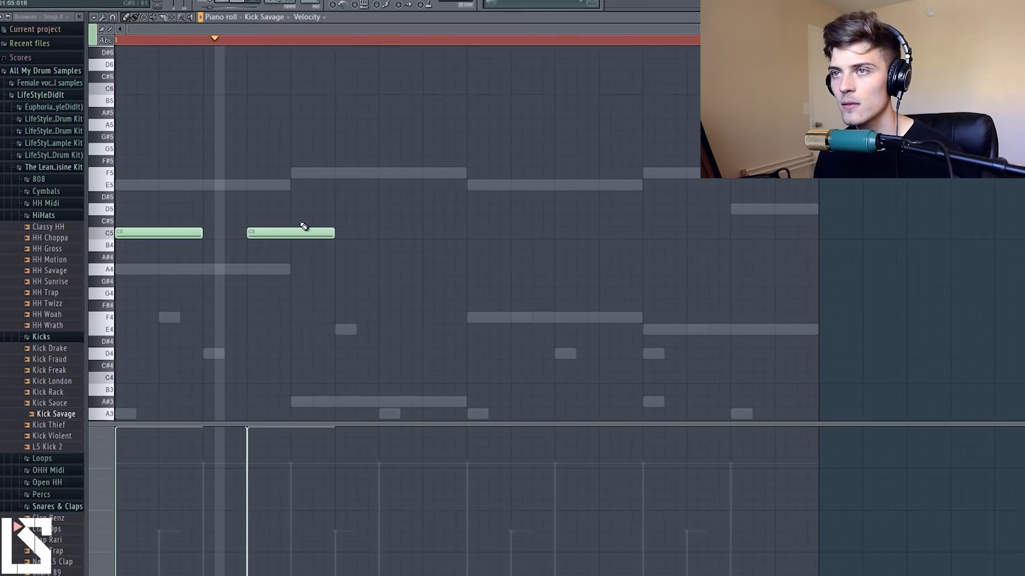
{"action": "left_click_drag", "start_coordinate": [327, 233], "coordinate": [427, 240]}
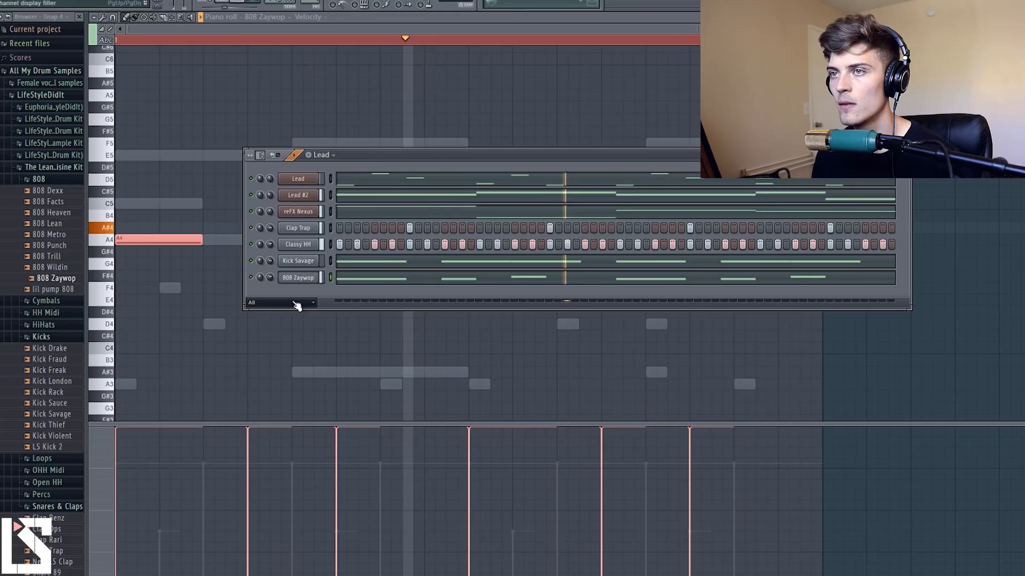
{"action": "right_click", "coordinate": [315, 272]}
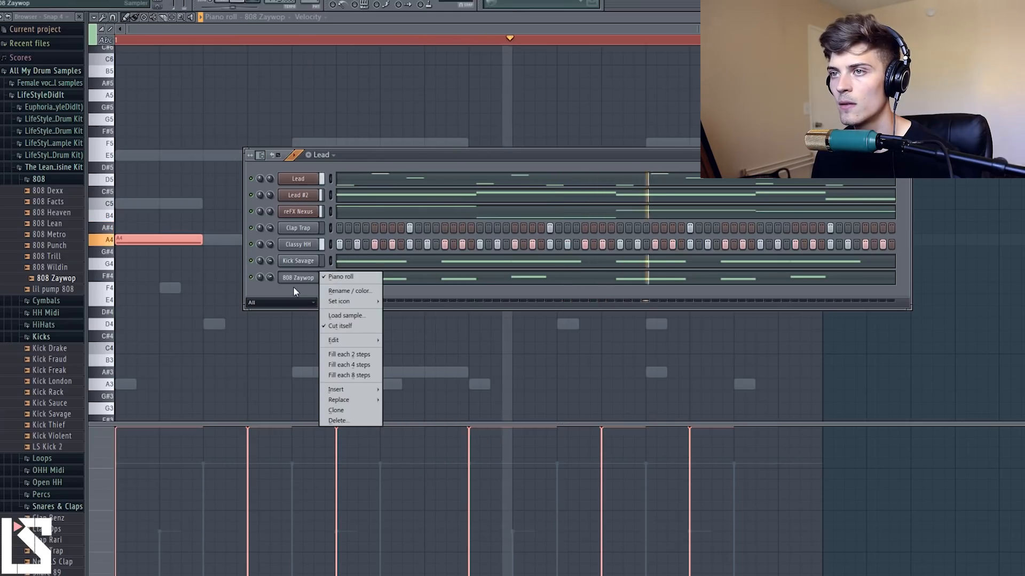
{"action": "left_click", "coordinate": [287, 235]}
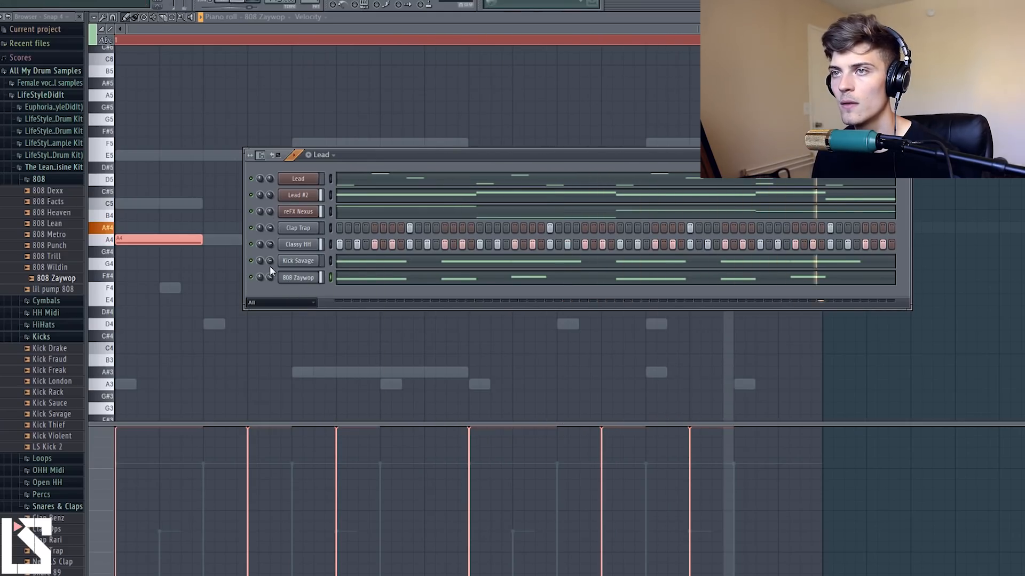